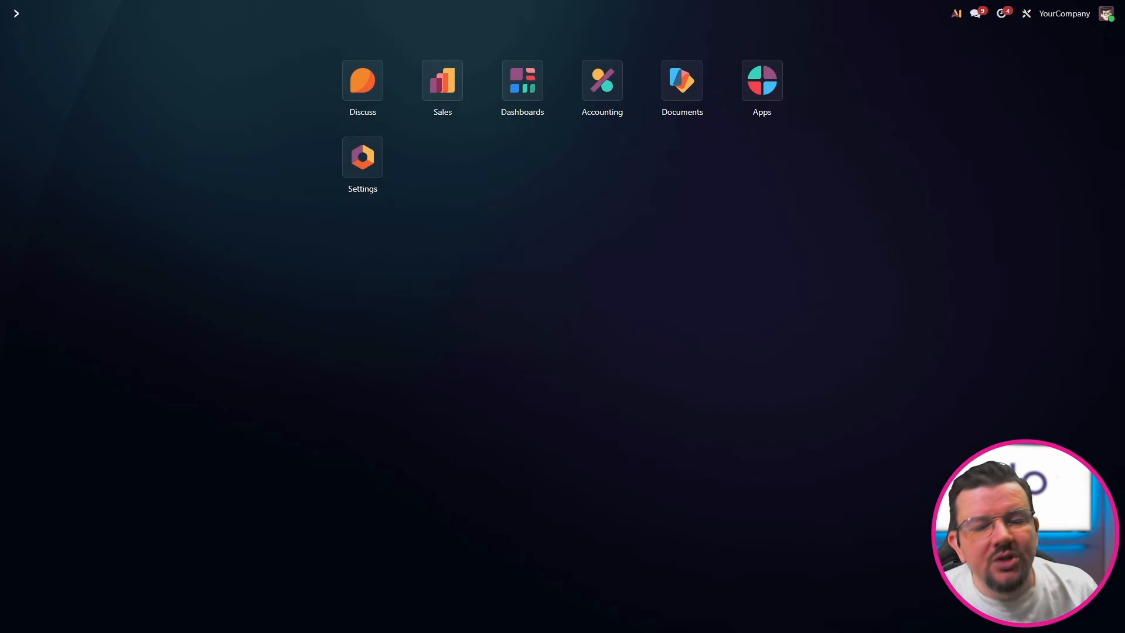
- Open the $ 2,001.00 quotation marked Quotation Sent in Sales and preview its customer portal page, including the communication history
left_click(443, 83)
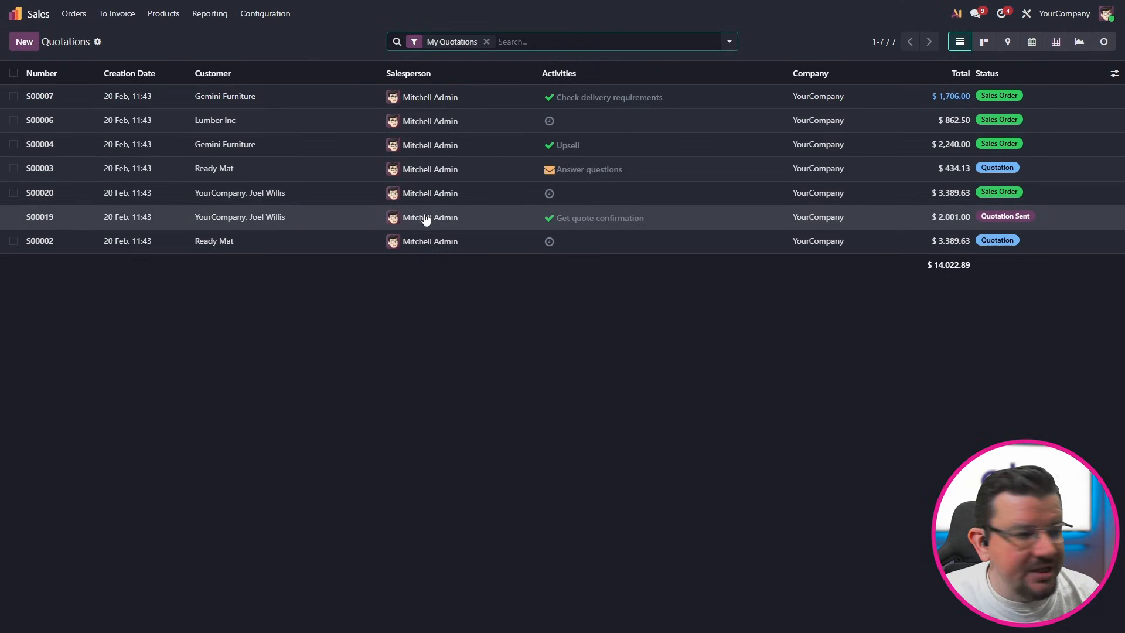
left_click(300, 220)
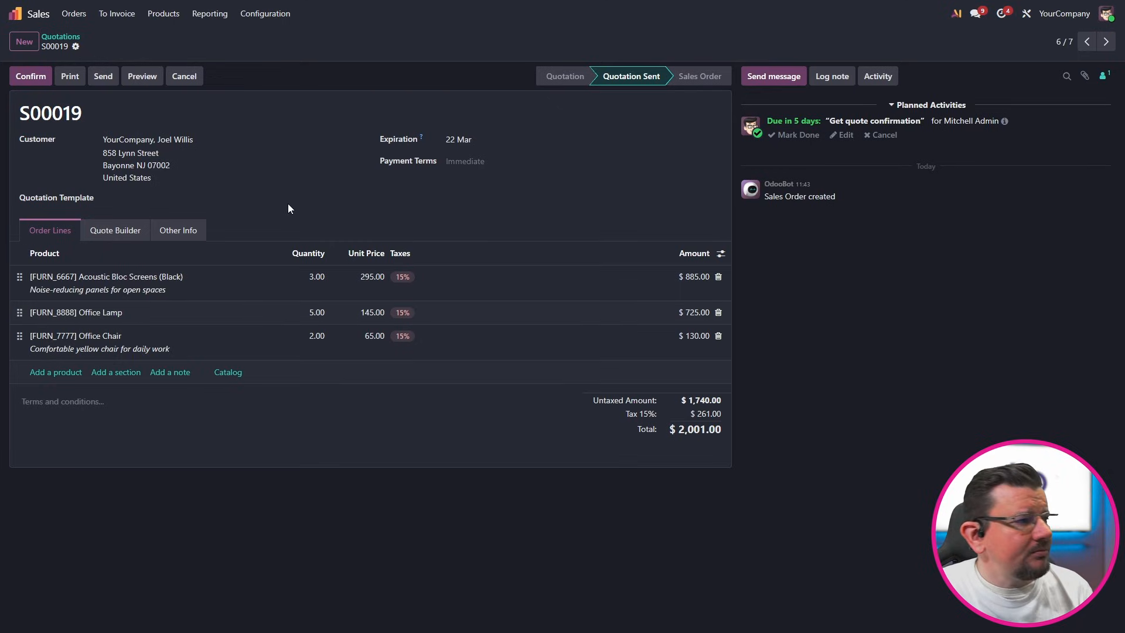
left_click(145, 82)
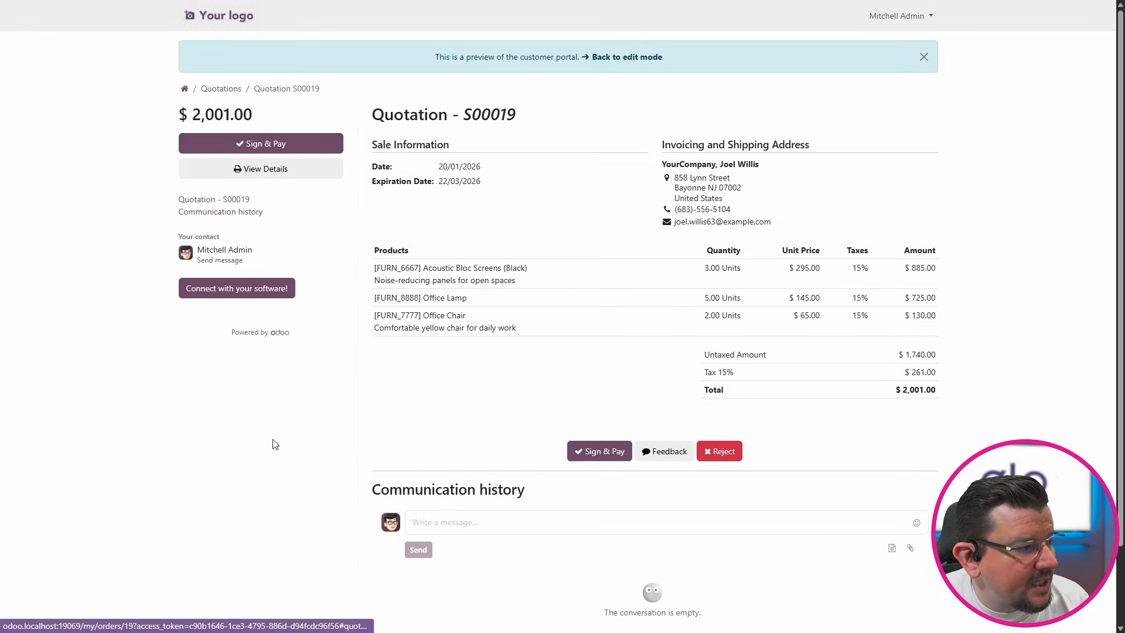
scroll(604, 472, "down", 3)
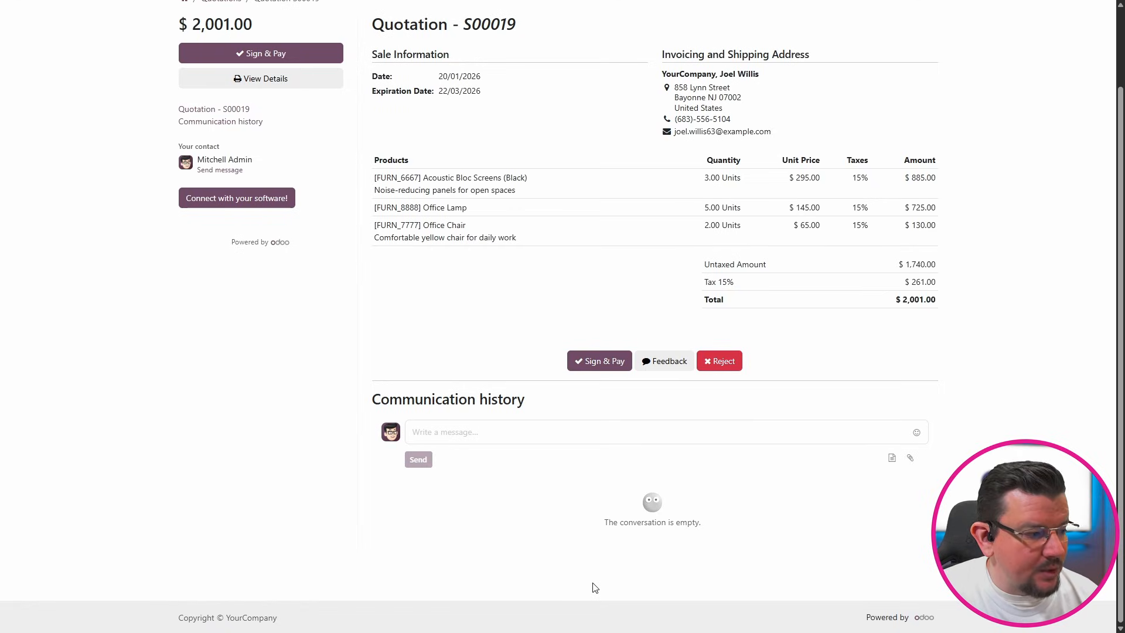
left_click(517, 433)
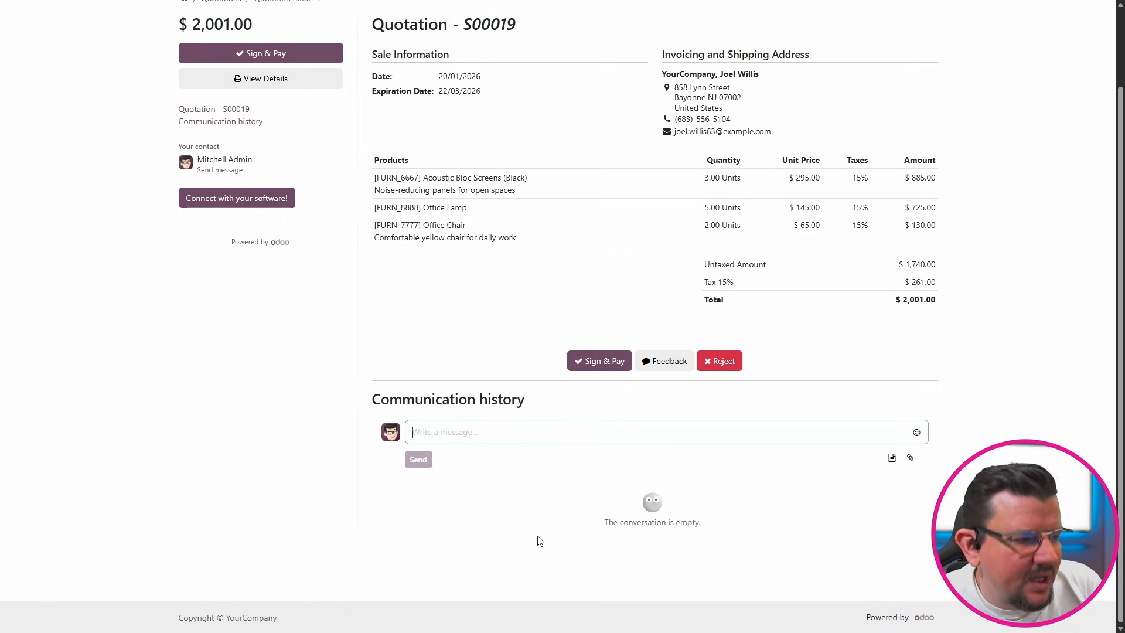
scroll(556, 530, "up", 3)
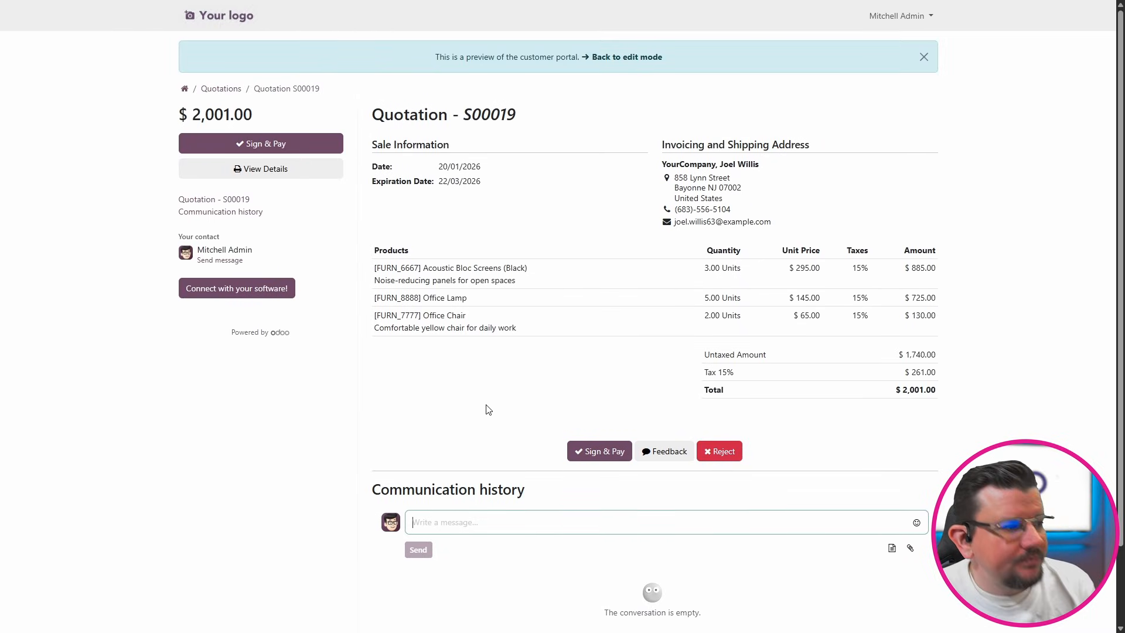
- Sign the quotation as the customer with a hand-drawn signature, accept it, and dismiss the payment prompt
left_click(279, 146)
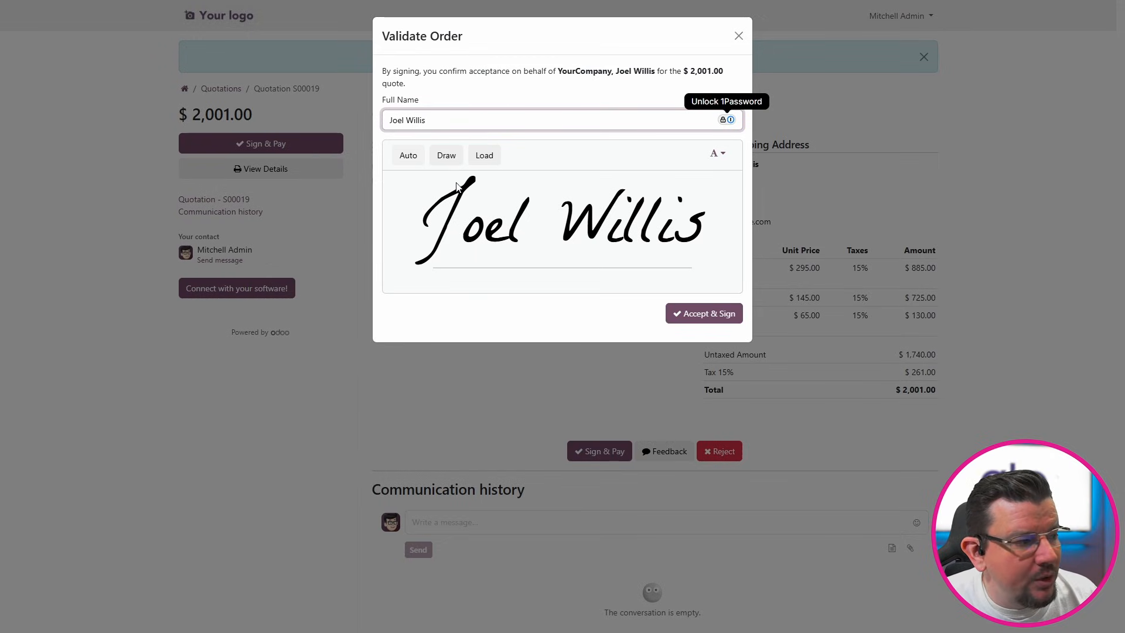
left_click(446, 156)
mouse_move(478, 205)
left_mouse_down()
mouse_move(559, 204)
mouse_move(495, 208)
left_mouse_up()
left_click_drag(542, 243, 603, 209)
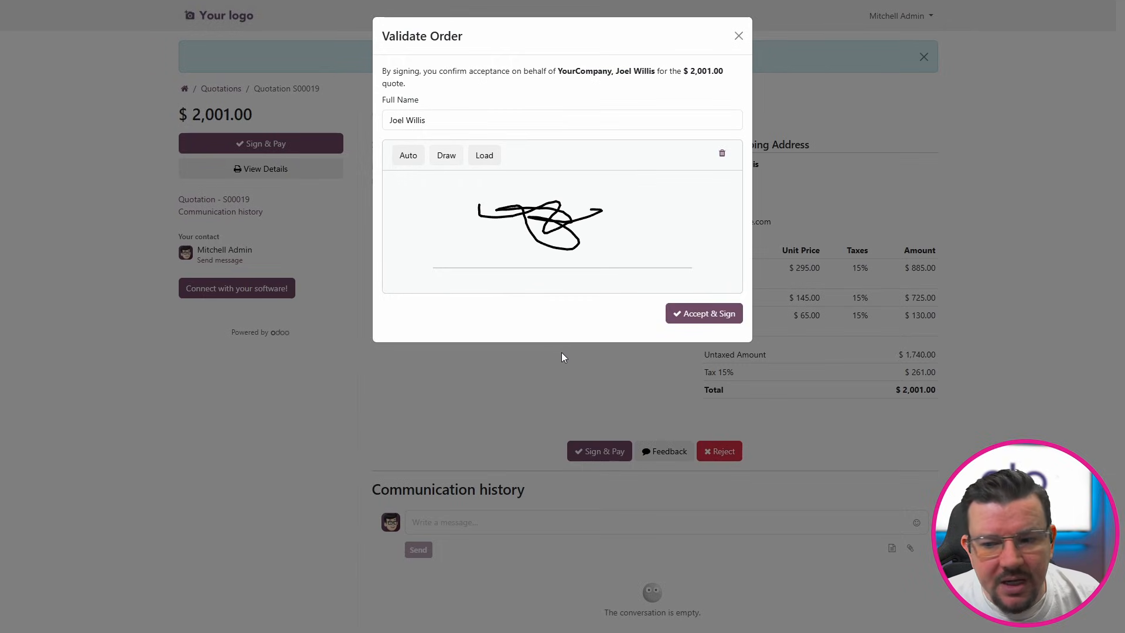
left_click(702, 317)
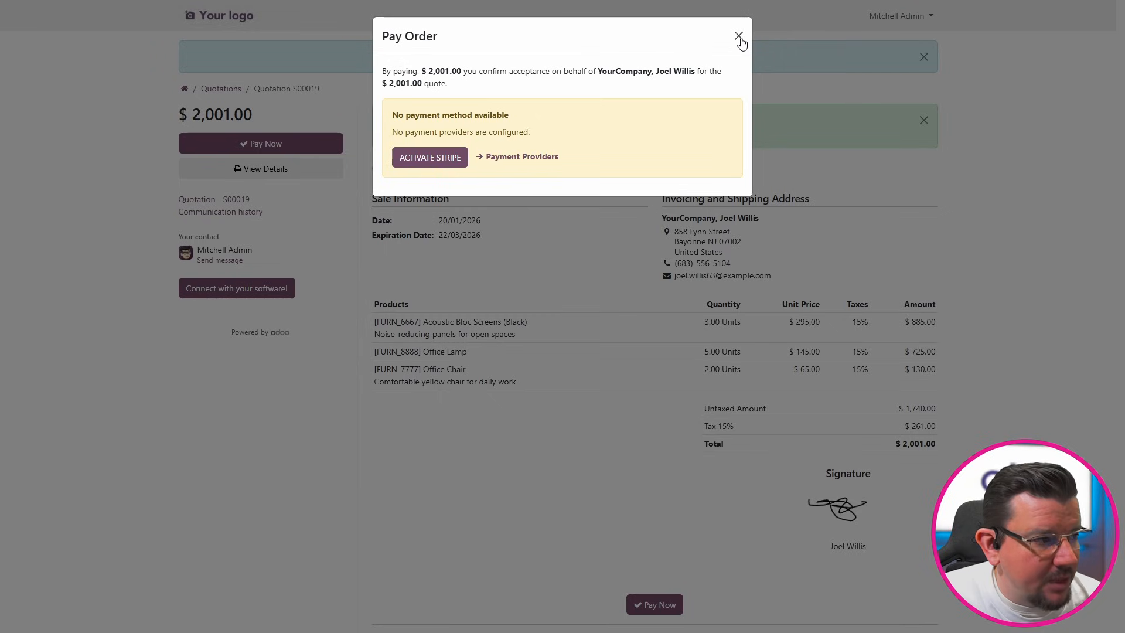
left_click(738, 37)
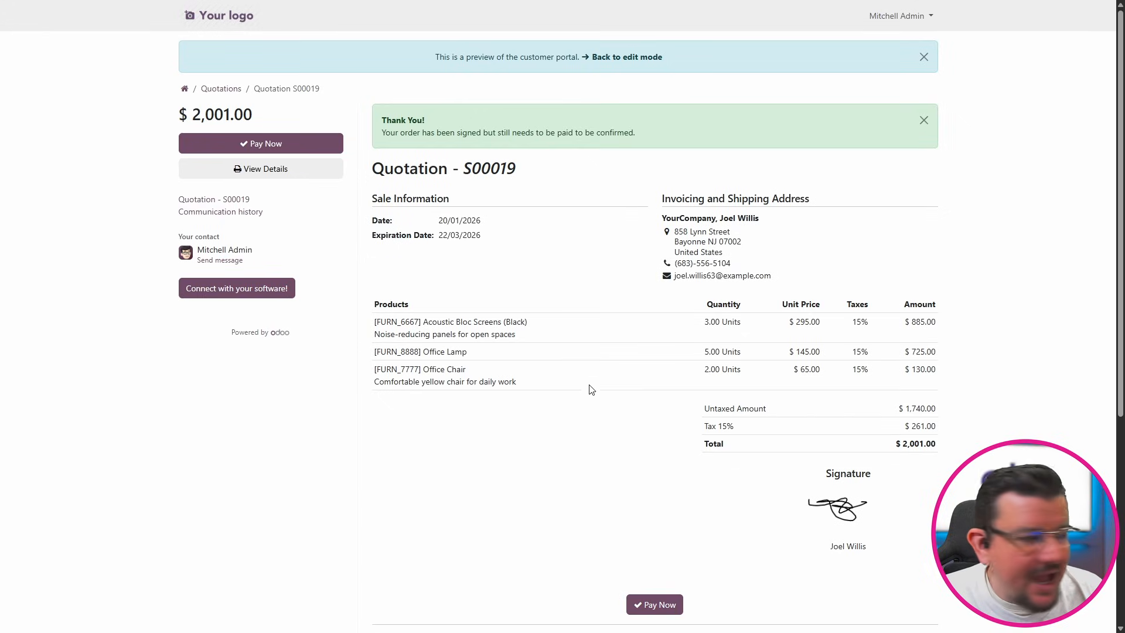
- Return to the quotation's edit mode and examine the logged signature message and its attached PDF
left_click(653, 58)
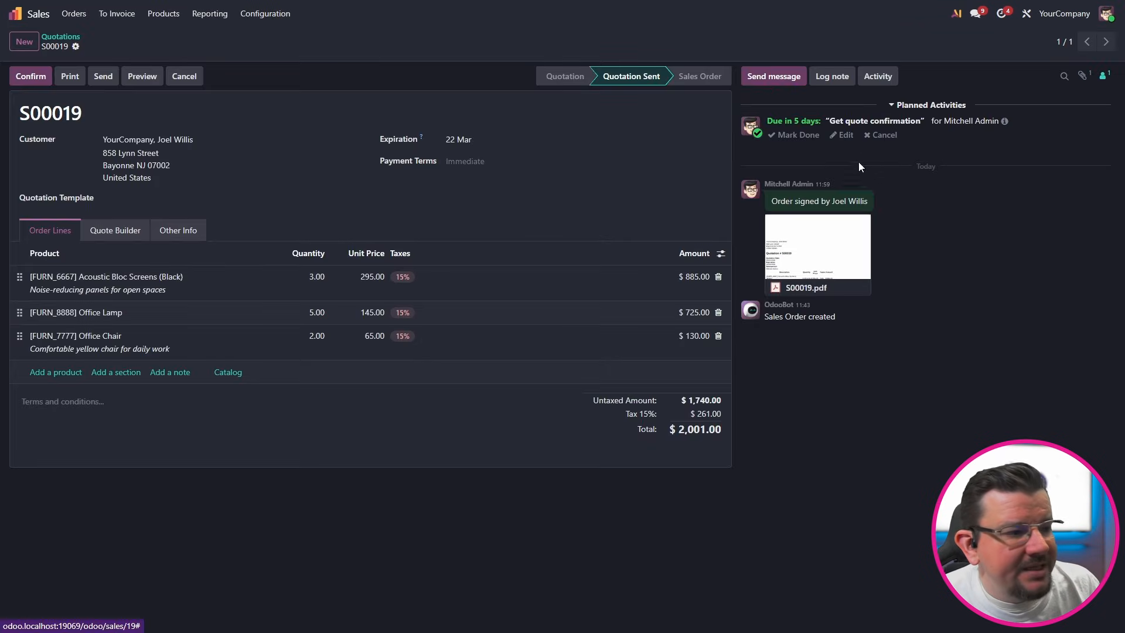
left_click_drag(773, 197, 870, 202)
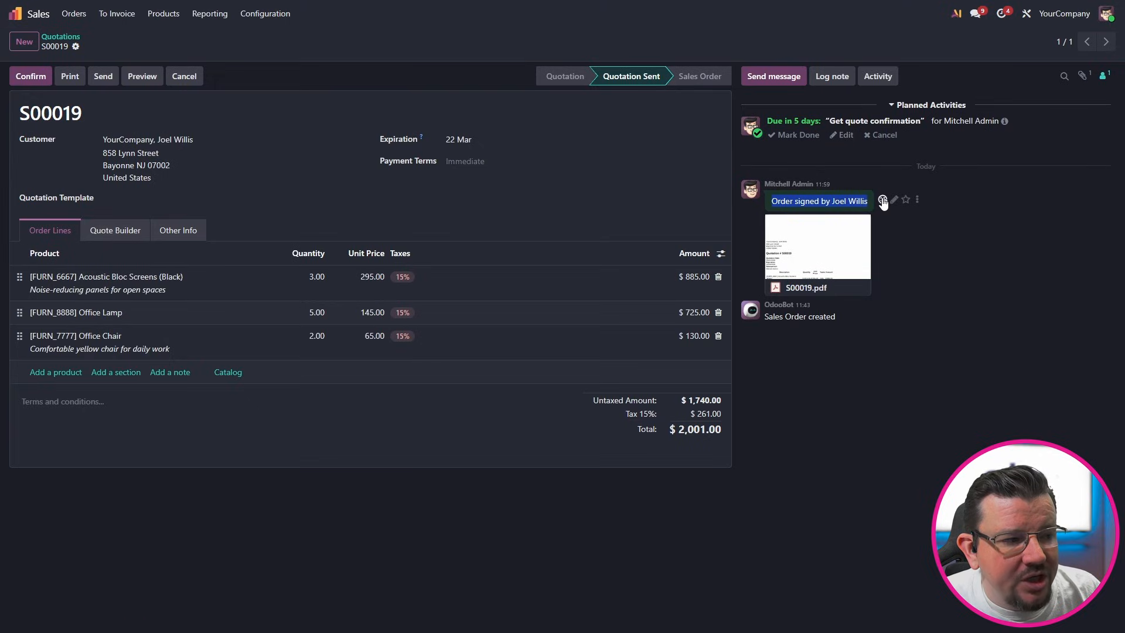
left_click(944, 401)
mouse_move(814, 270)
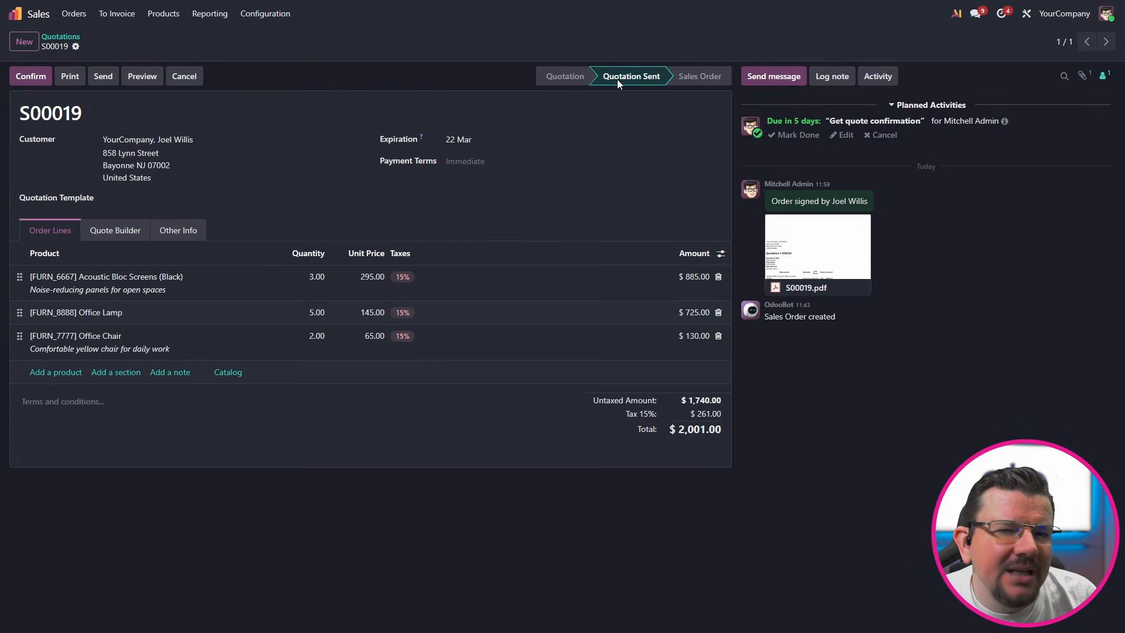
- Examine the quotation's online signature and online payment settings under its other information
left_click(183, 230)
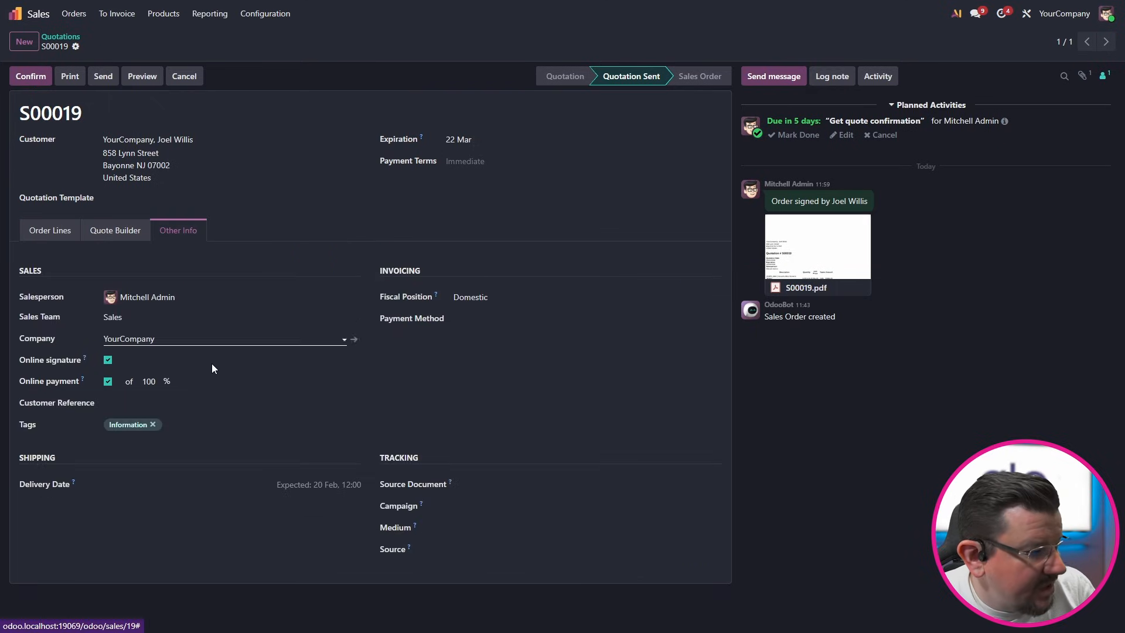
left_click_drag(19, 382, 176, 392)
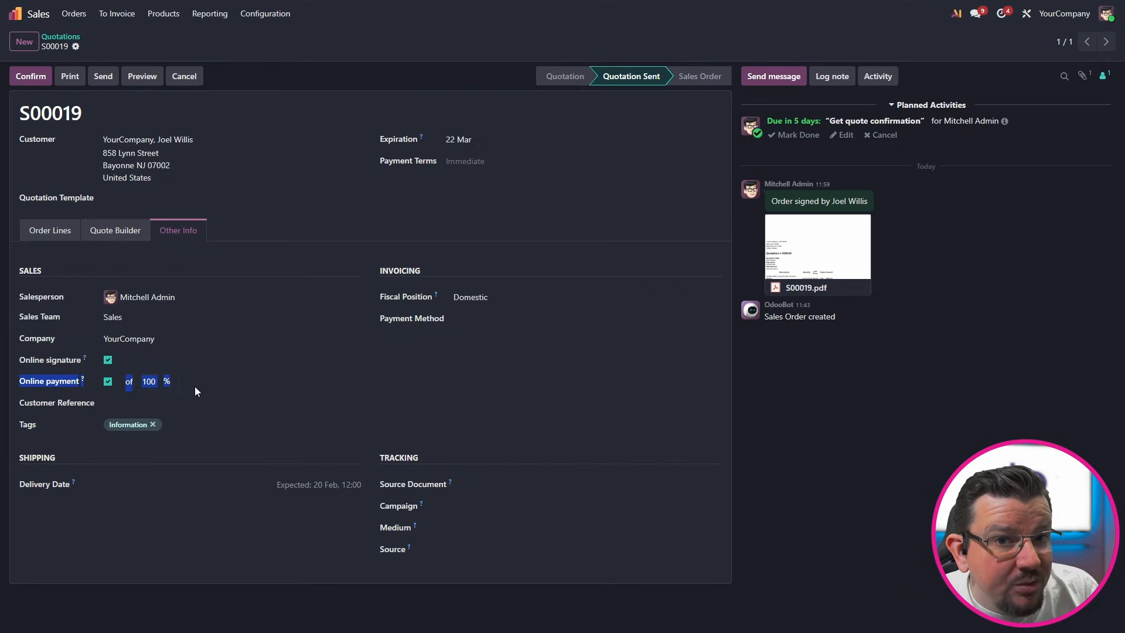
left_click(195, 386)
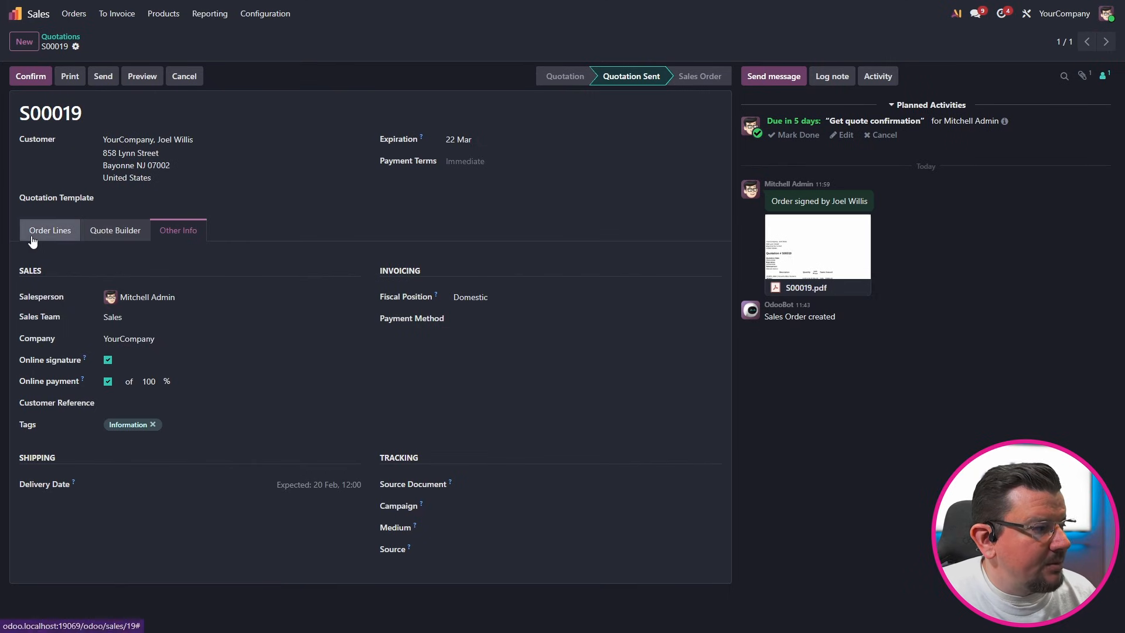
- Go back to the order lines, view the quotation's email draft, and close it without sending
left_click(61, 230)
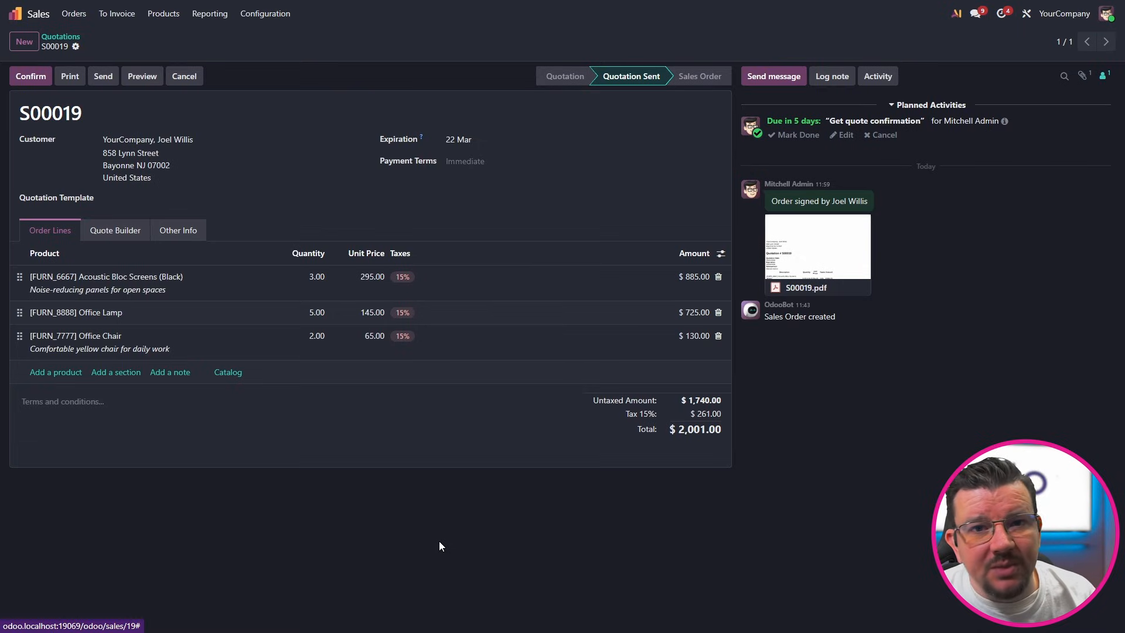
left_click(102, 78)
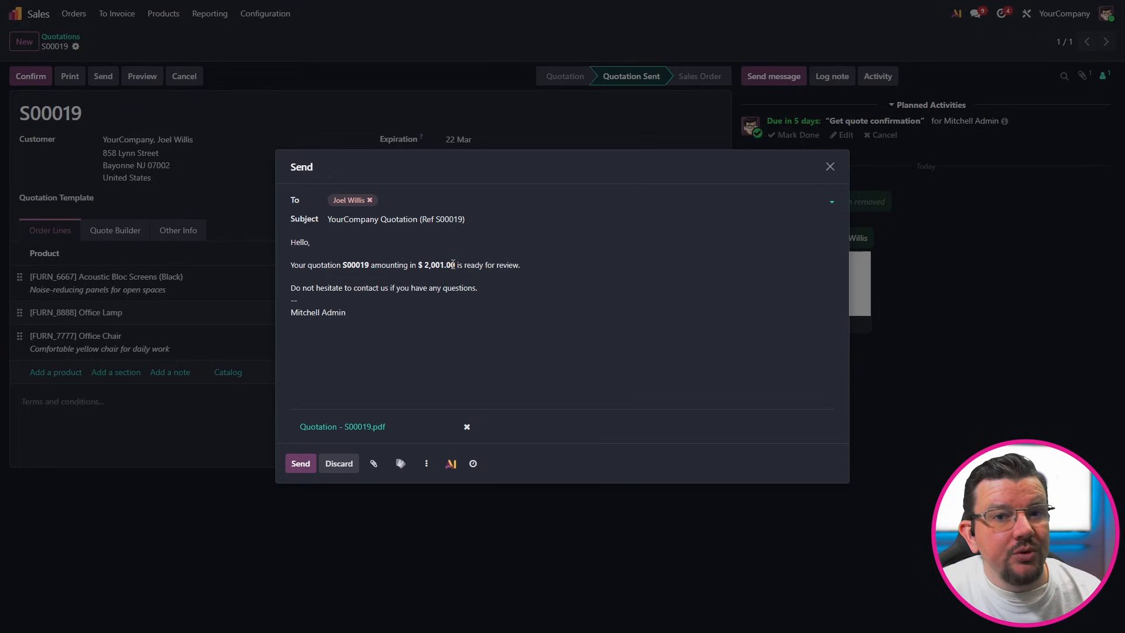
left_click(831, 167)
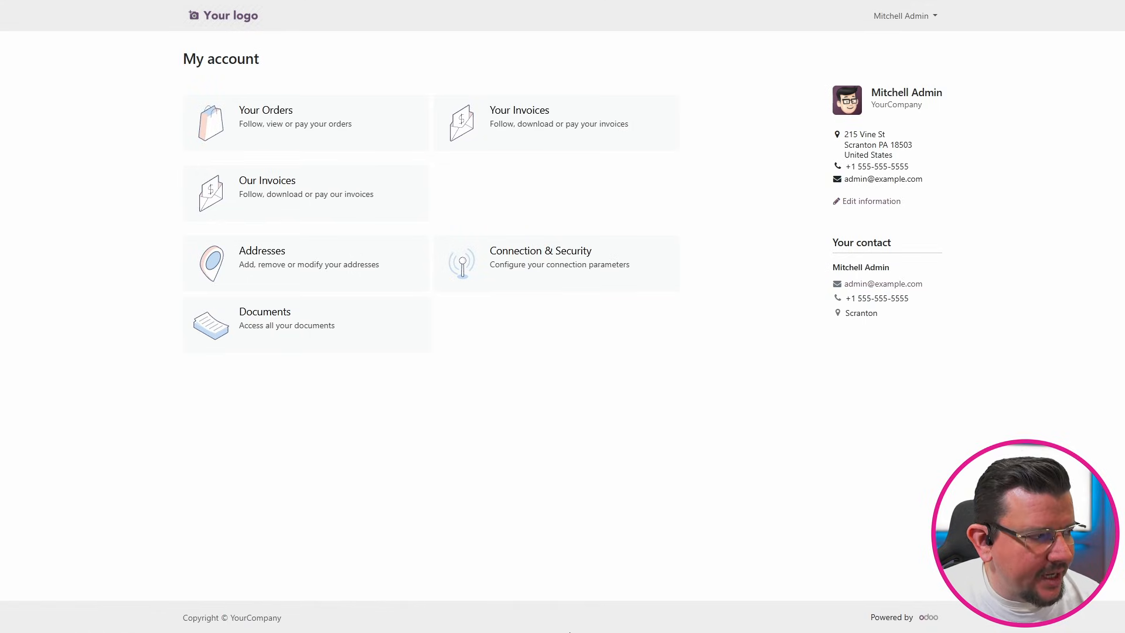
- View the portal's customer invoices and the payment options for the $ 750.00 invoice, and return to the account overview
left_click(564, 141)
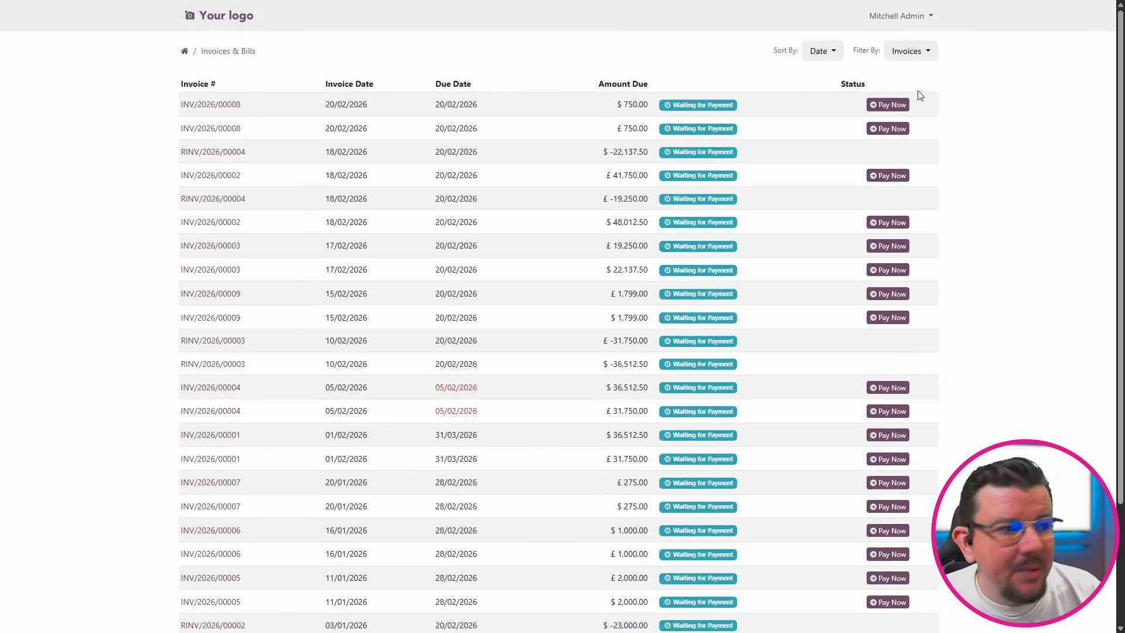
left_click(888, 106)
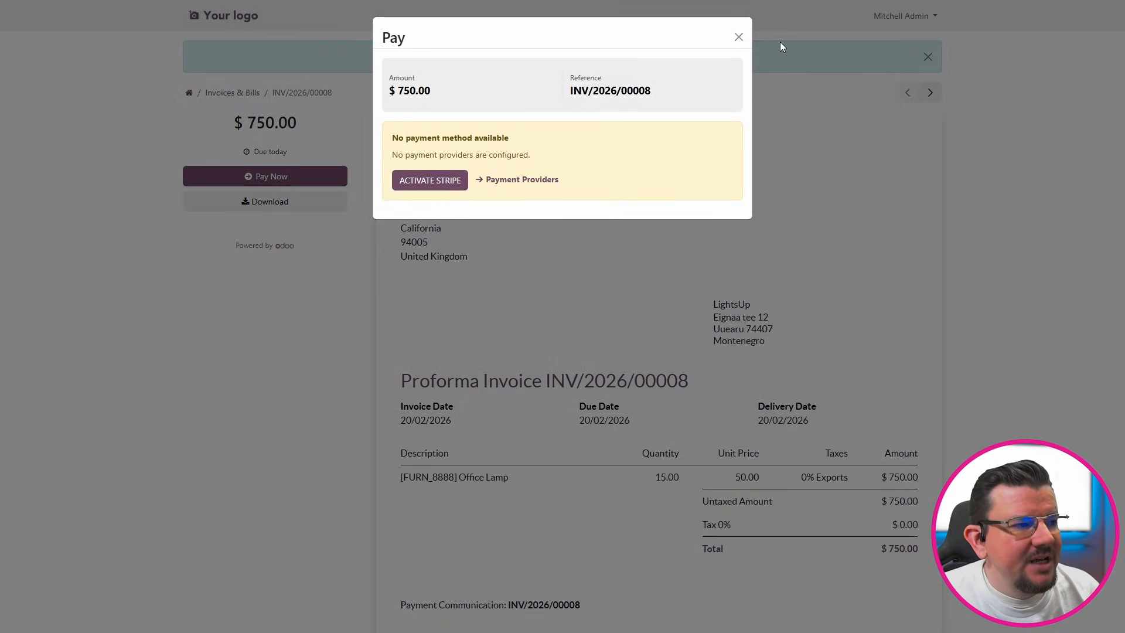
left_click(740, 38)
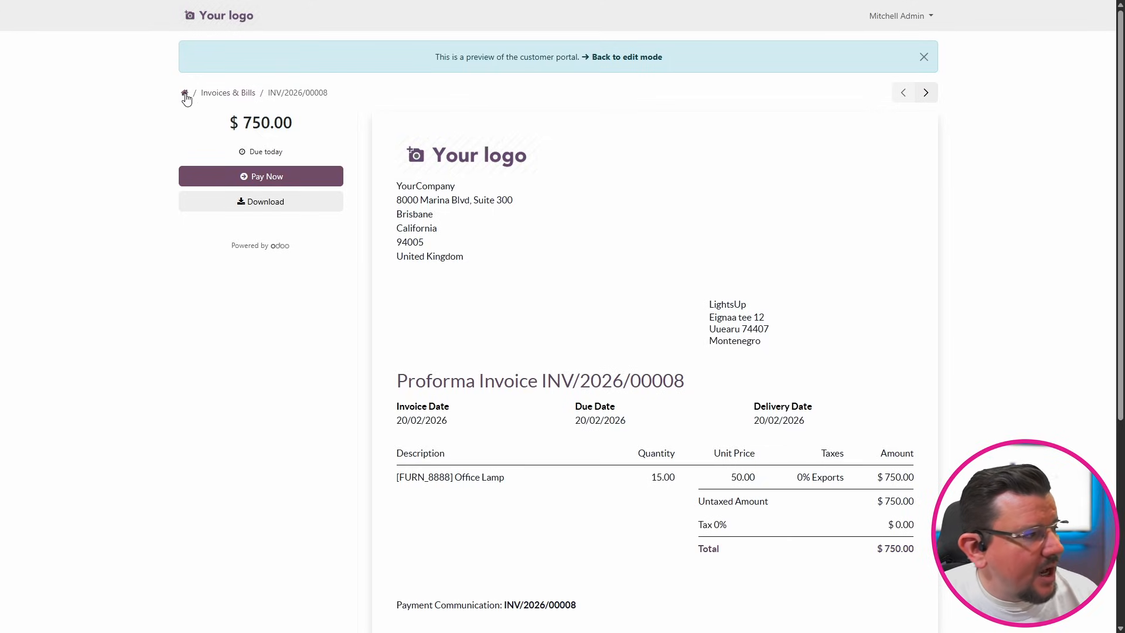
left_click(185, 95)
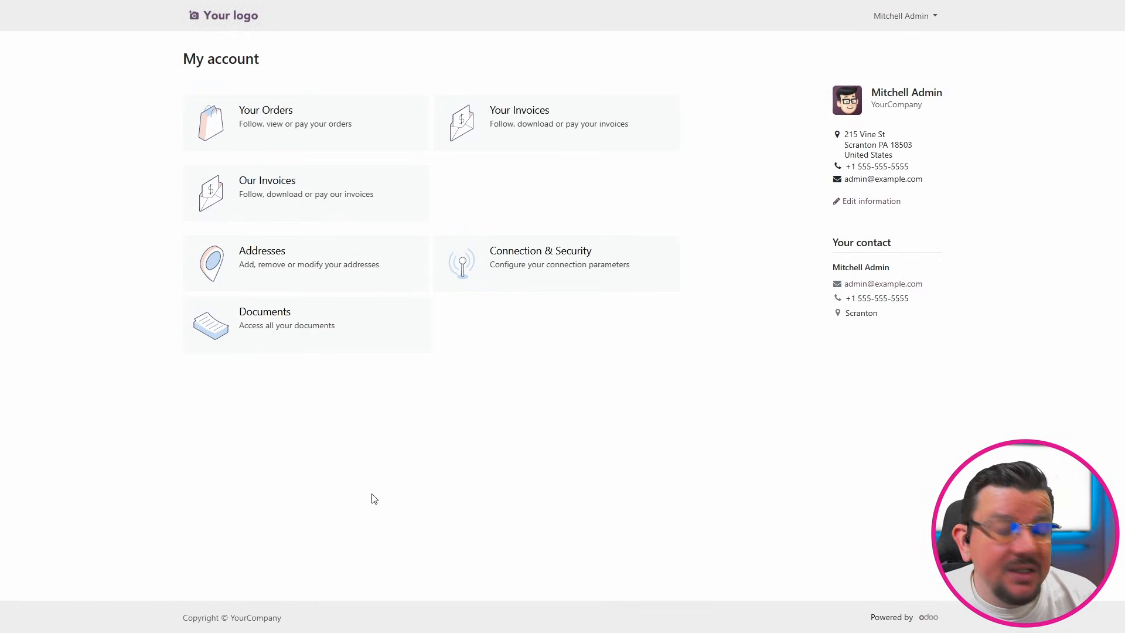
- Review the portal account's delivery and billing addresses and its Connection & Security options
left_click(301, 269)
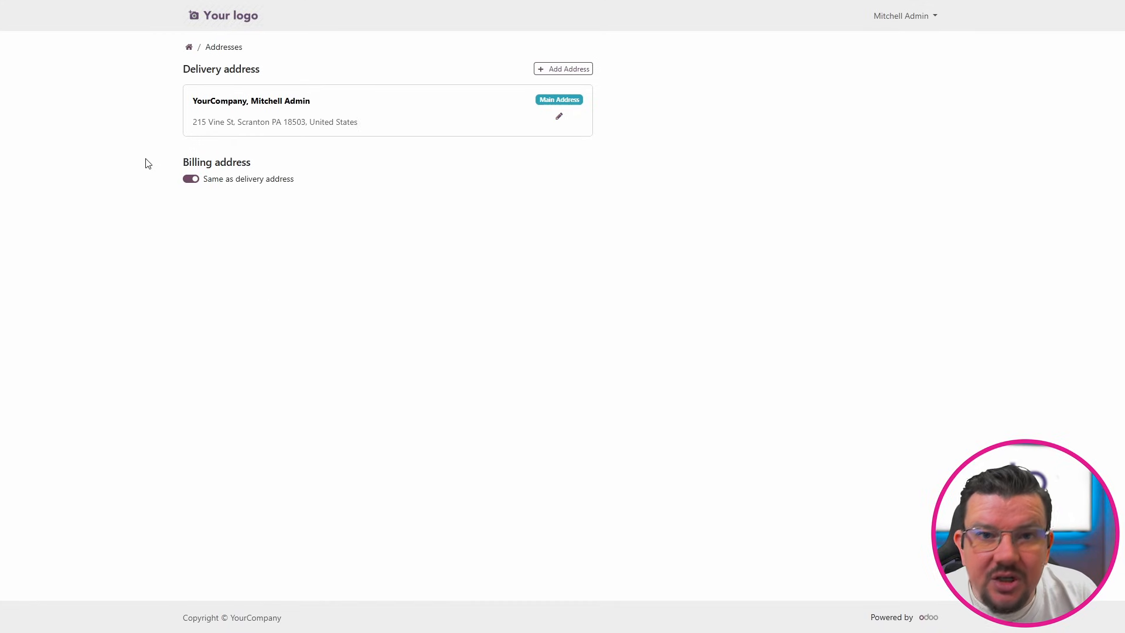
left_click(189, 48)
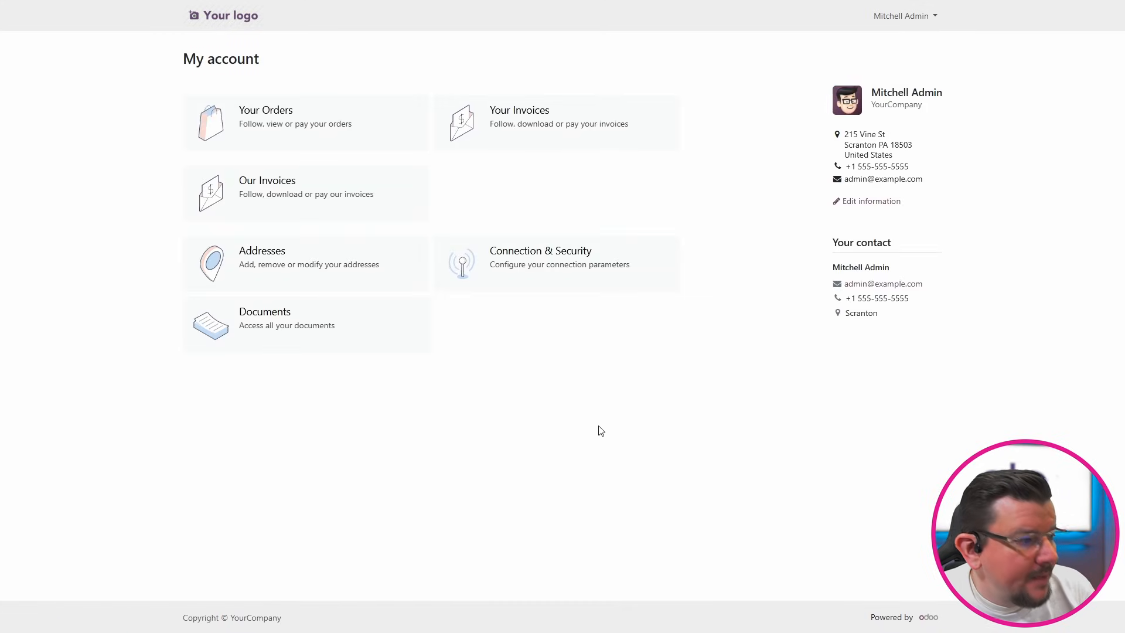
left_click(533, 273)
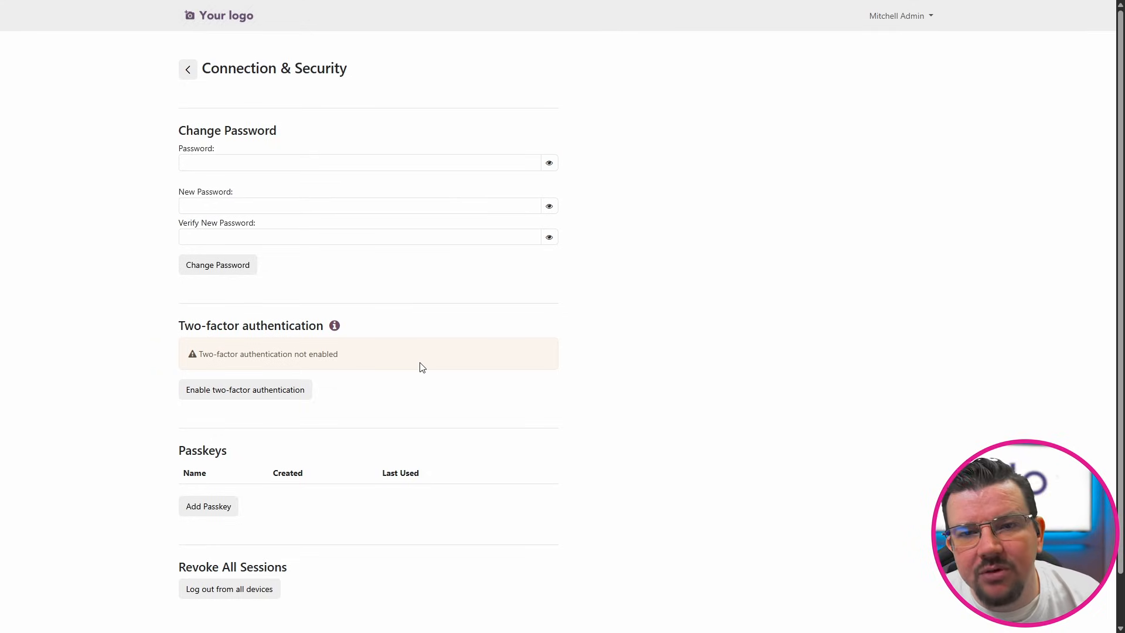
scroll(386, 459, "down", 1)
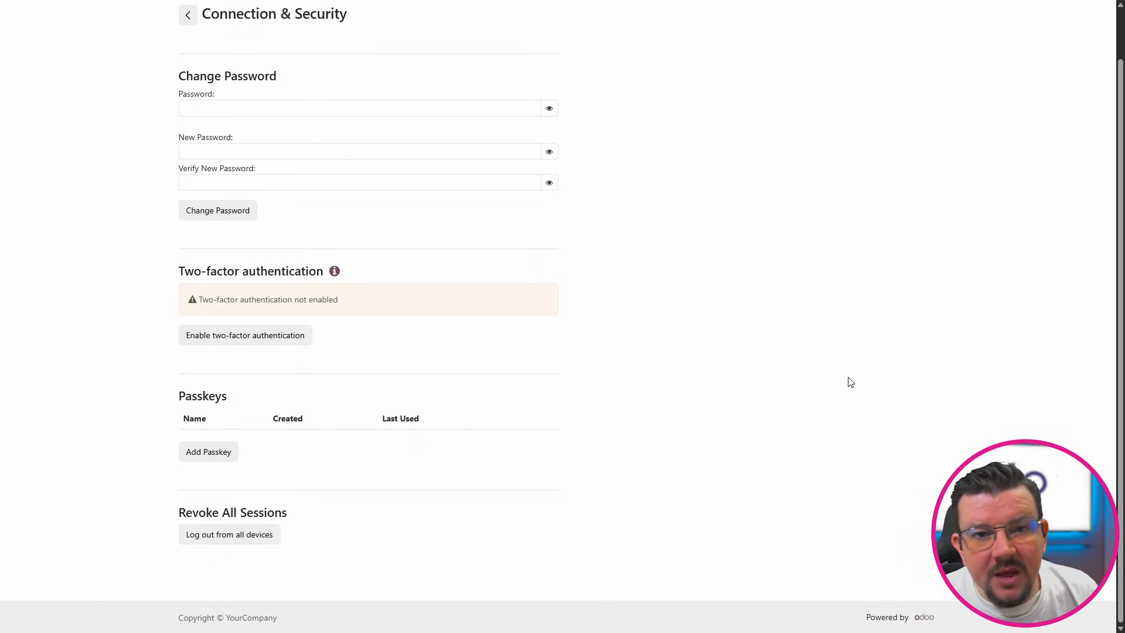
scroll(773, 288, "up", 1)
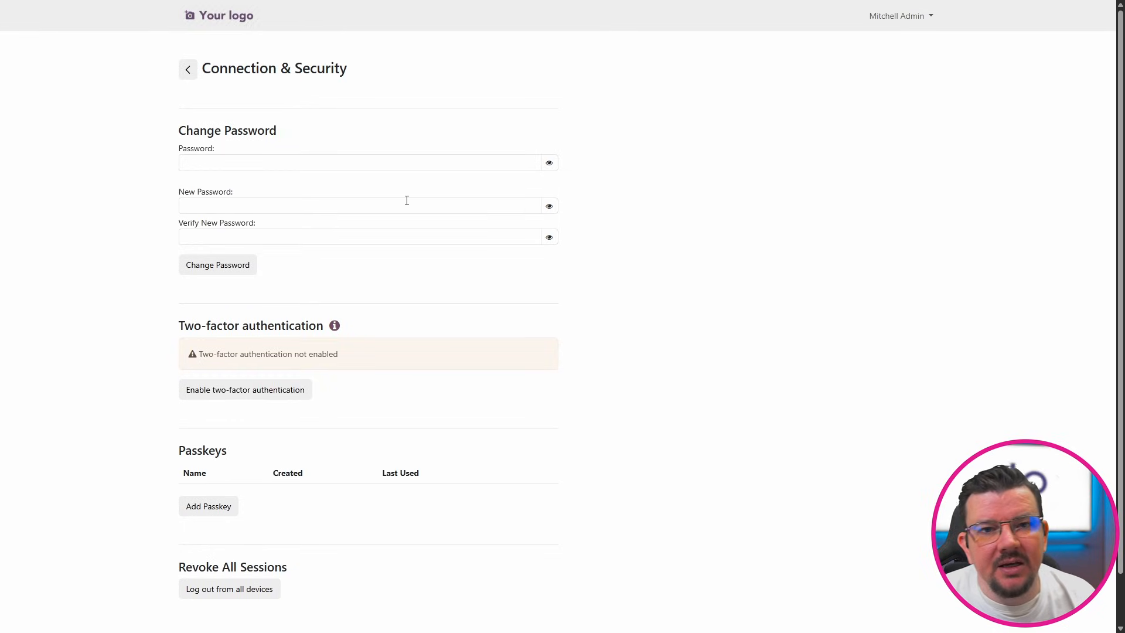
- View the documents reachable from the portal account overview and return to the home screen of apps
left_click(186, 73)
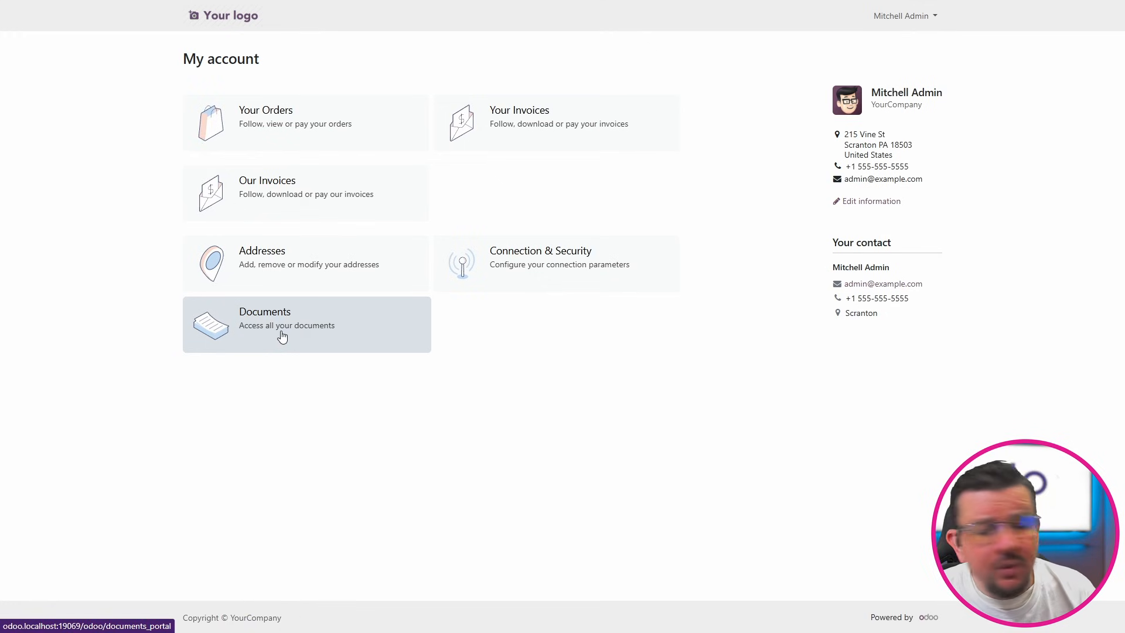
left_click(282, 335)
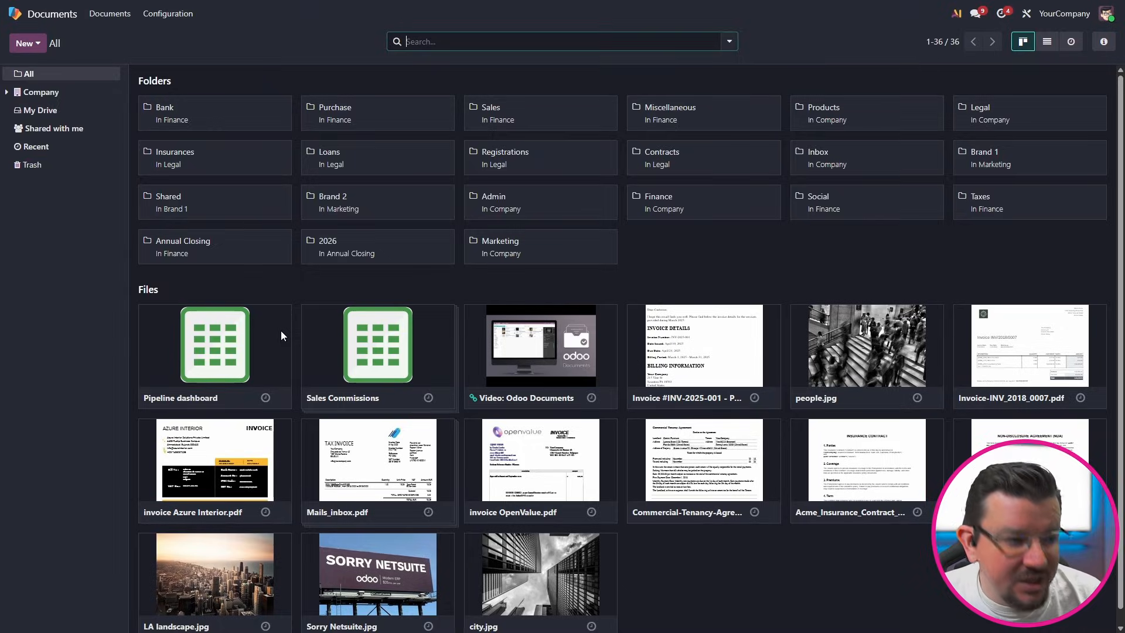
left_click(37, 13)
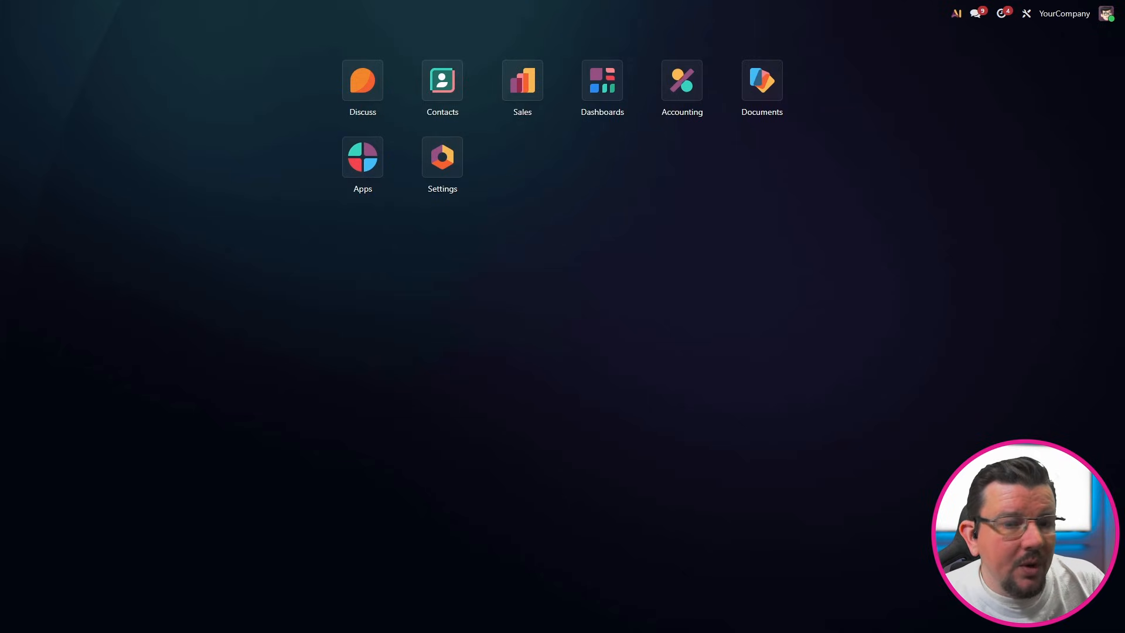
- Open the Azure Interior contact and bring up its portal access management
left_click(451, 92)
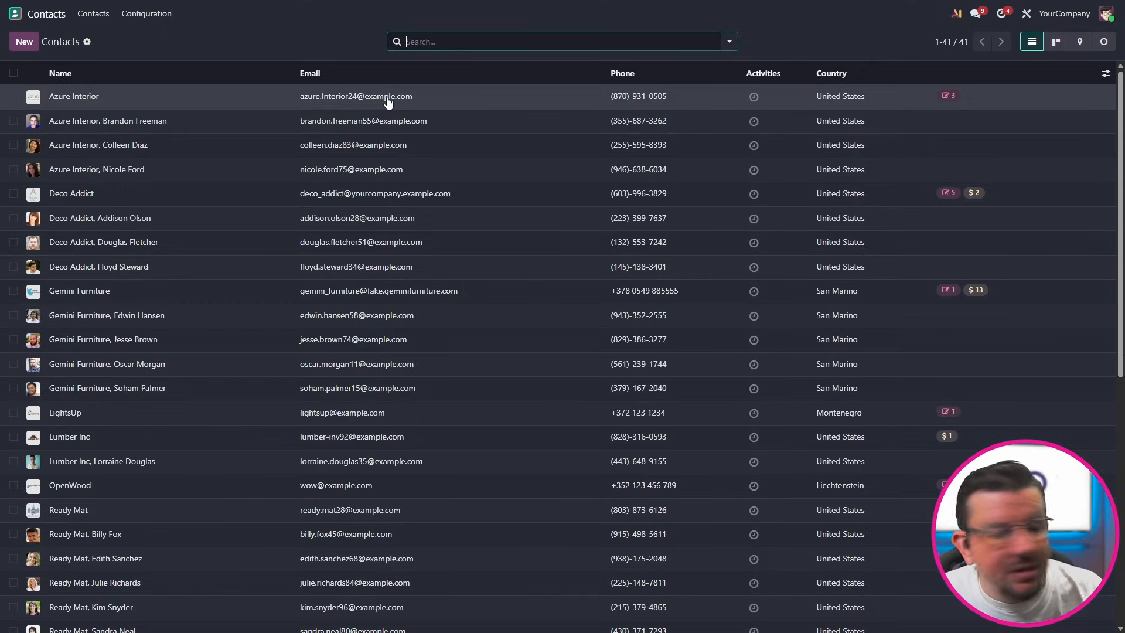
left_click(388, 100)
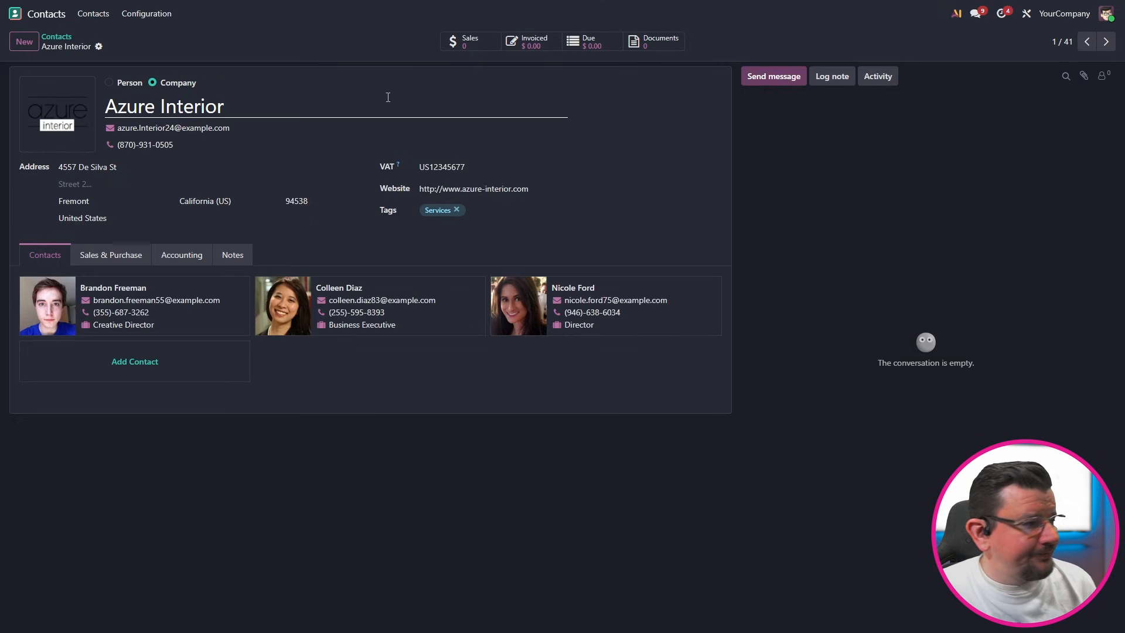
left_click(99, 47)
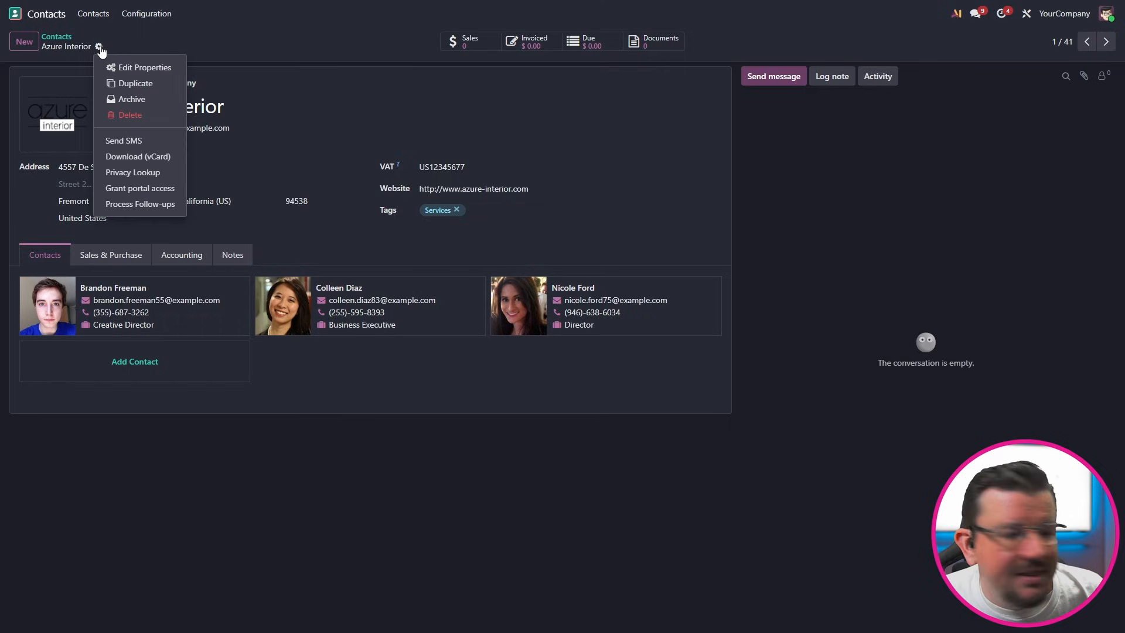
left_click(147, 189)
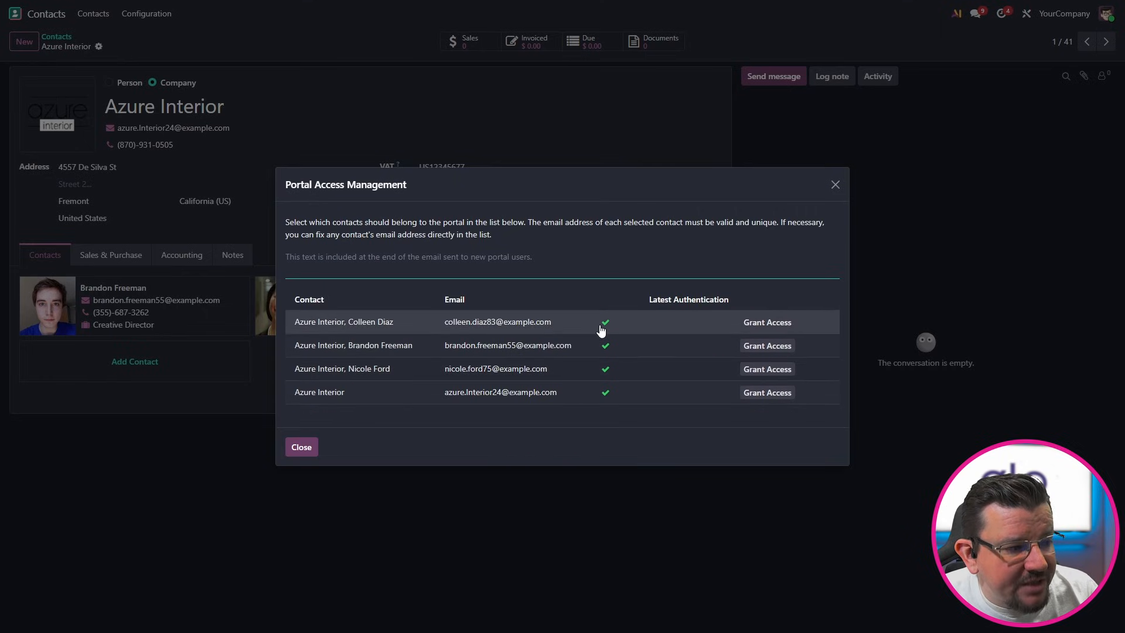
- Grant portal access to the first contact listed under Azure Interior
mouse_move(606, 326)
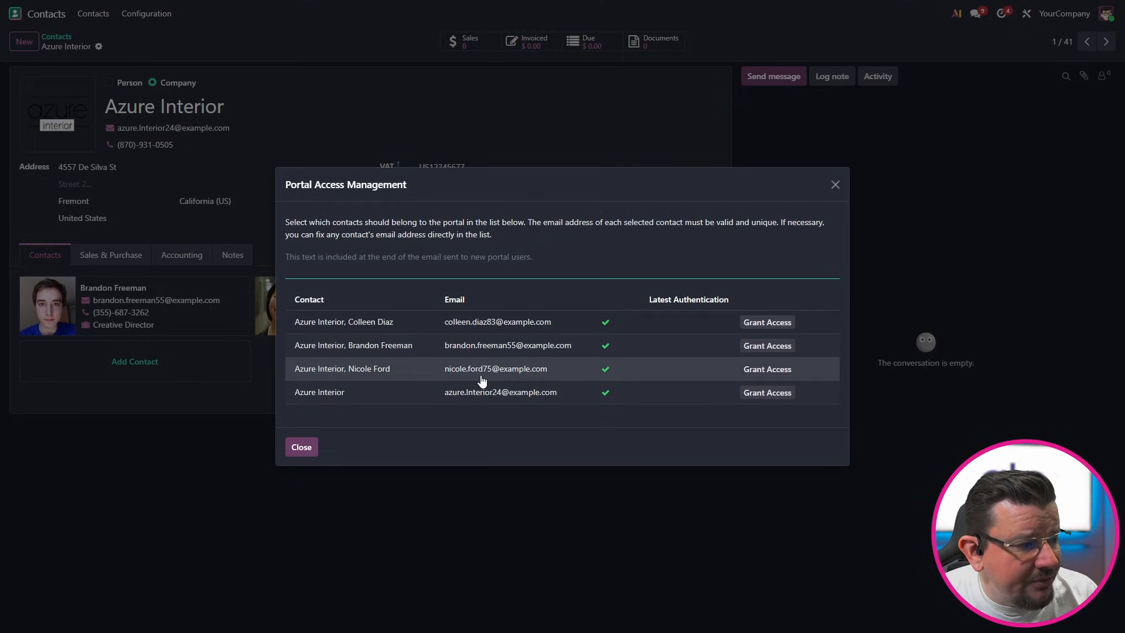
left_click(764, 328)
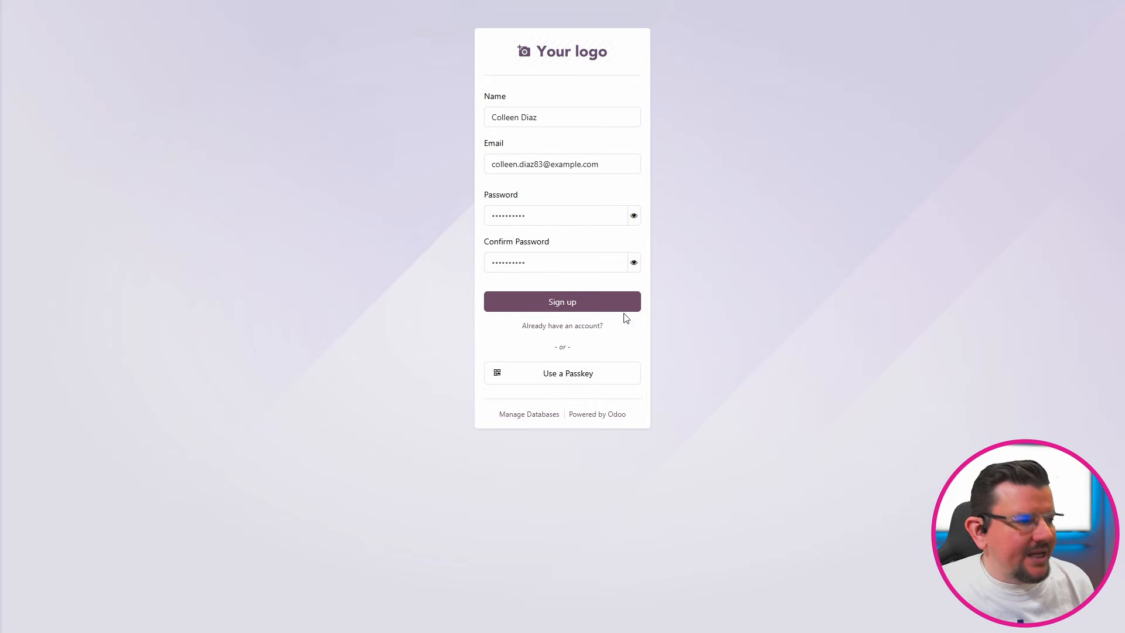
- Enter and confirm the account password on the invited contact's sign-up form and complete the sign-up
left_click(546, 117)
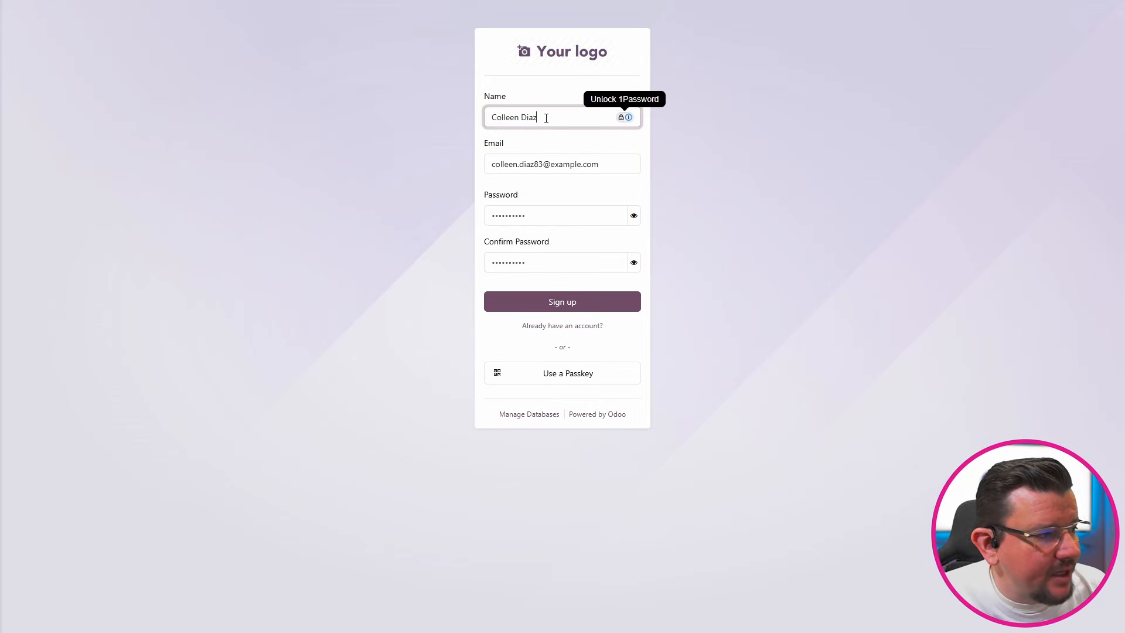
left_click(595, 166)
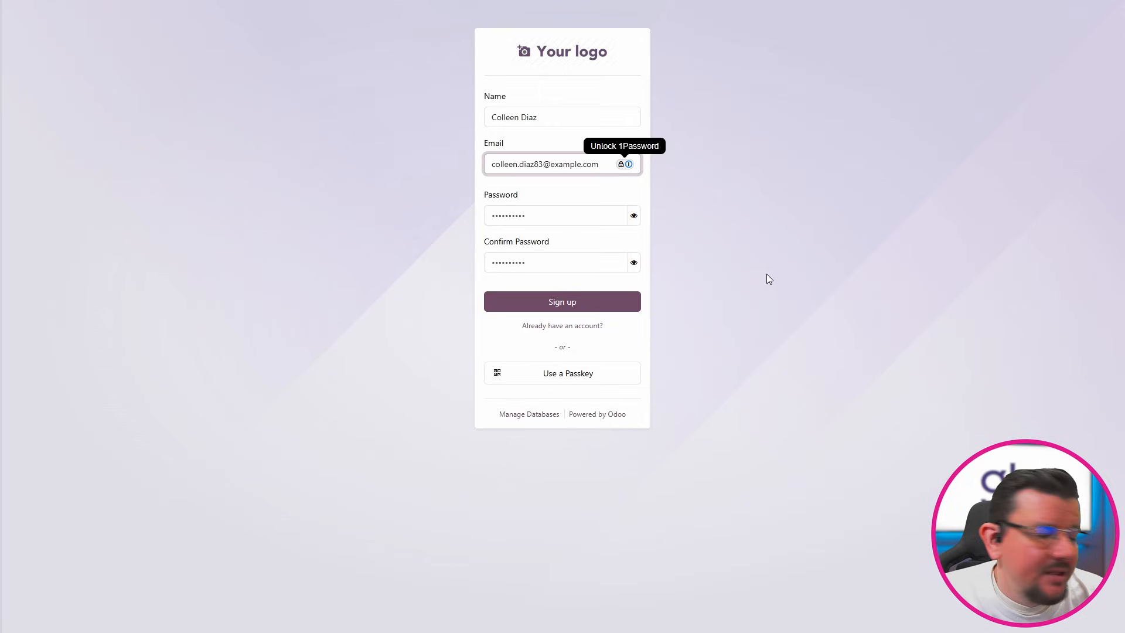
left_click(564, 215)
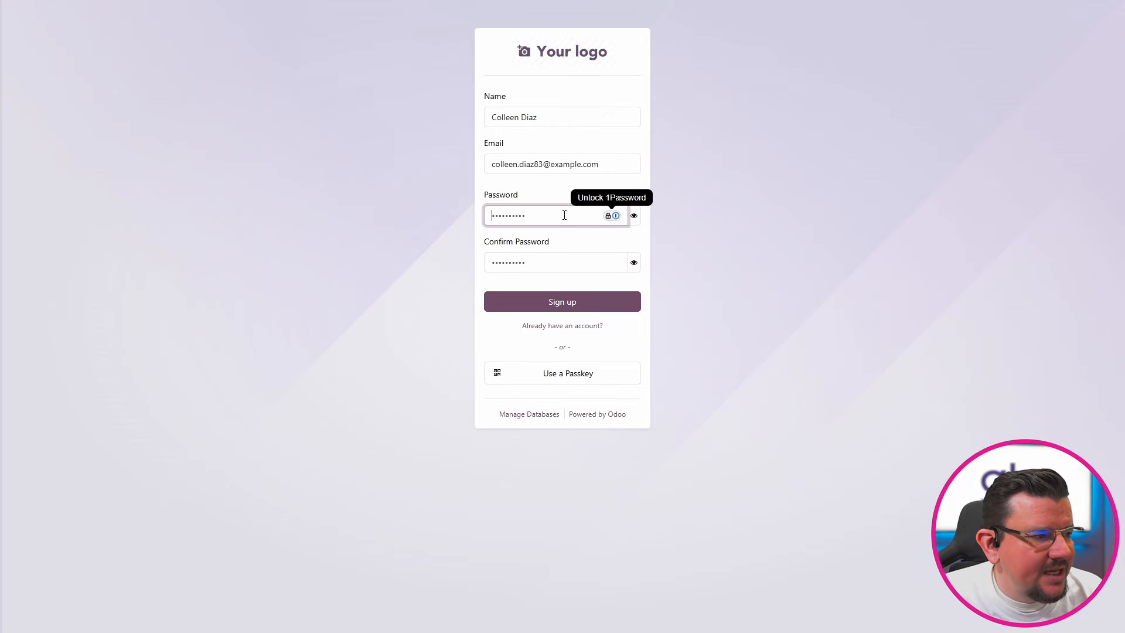
type("********")
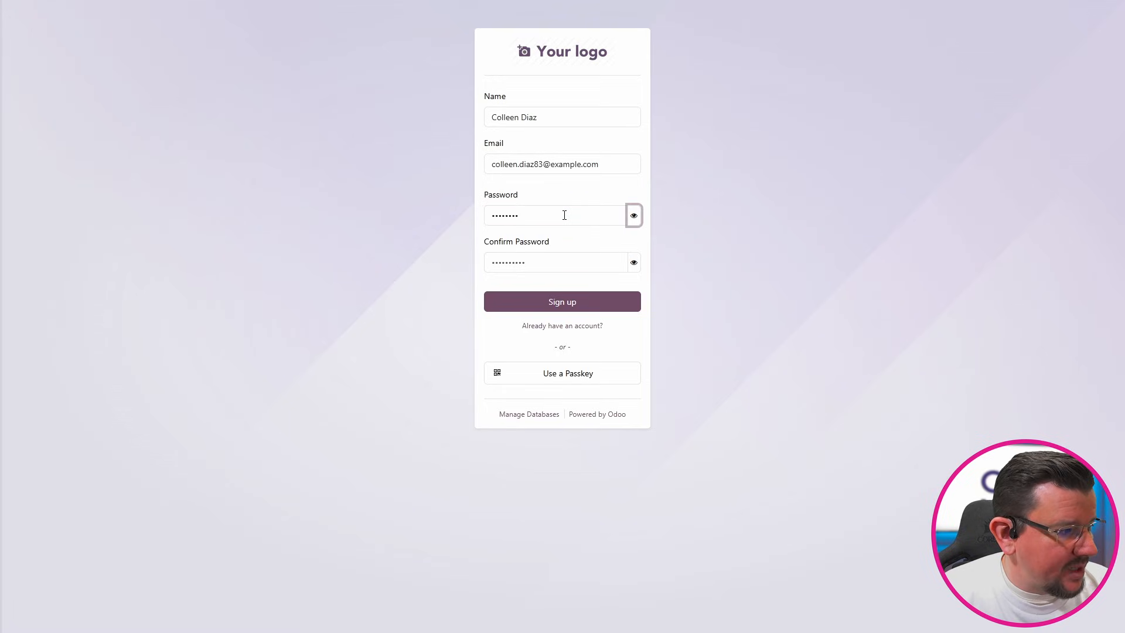
key("Tab")
type("********")
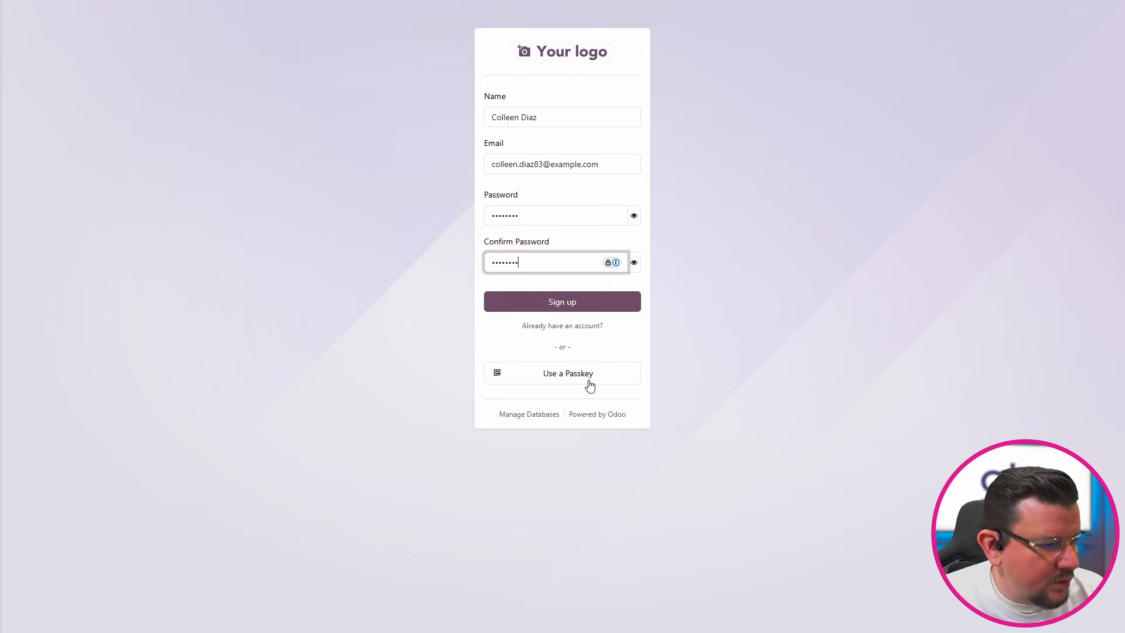
left_click(561, 310)
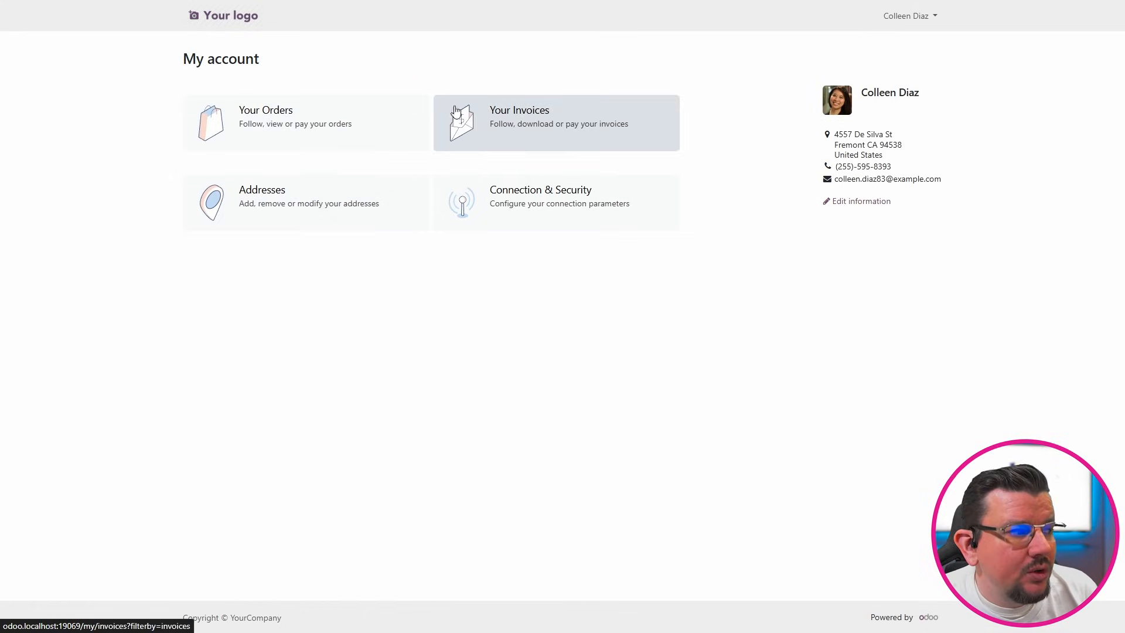
- View the new portal account's orders and invoices, and open the $ 36,512.50 invoice
left_click(368, 106)
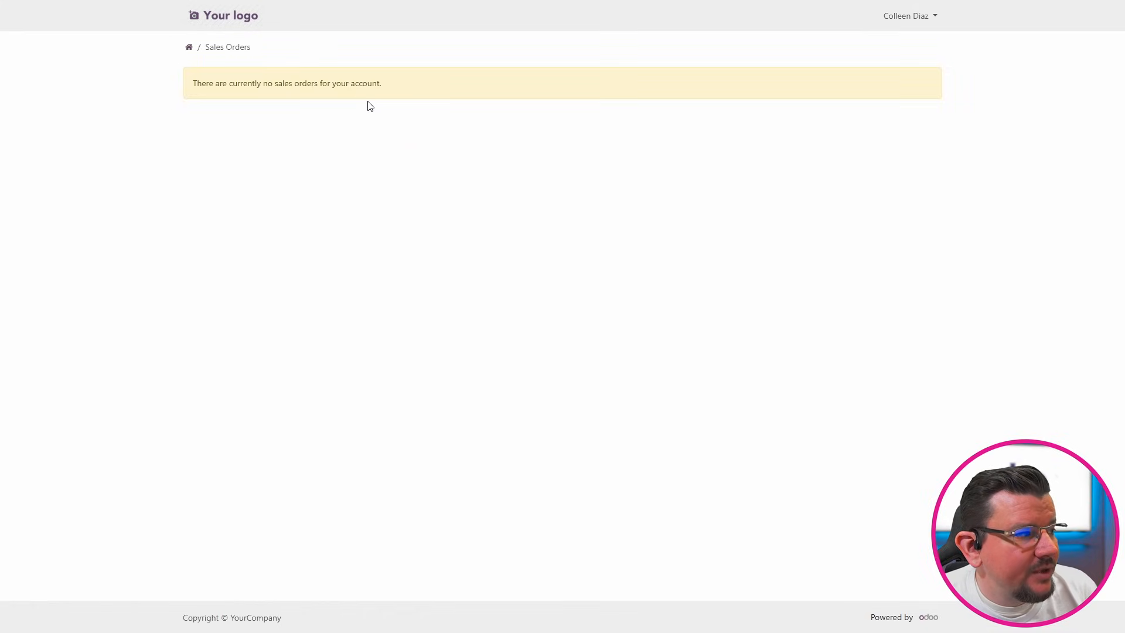
left_click(189, 47)
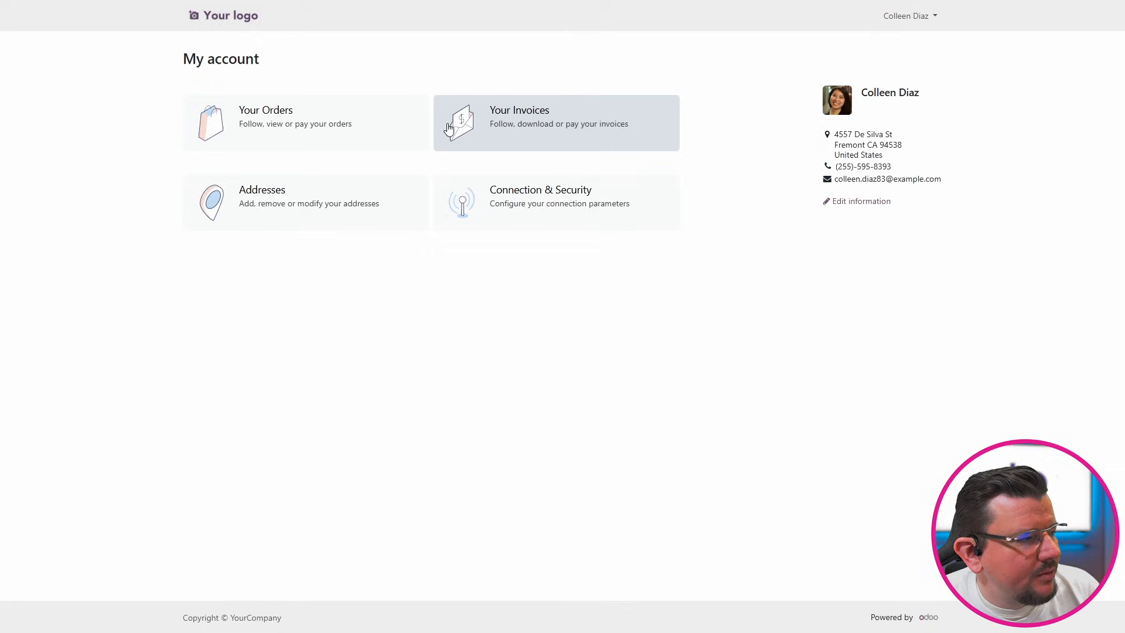
left_click(573, 142)
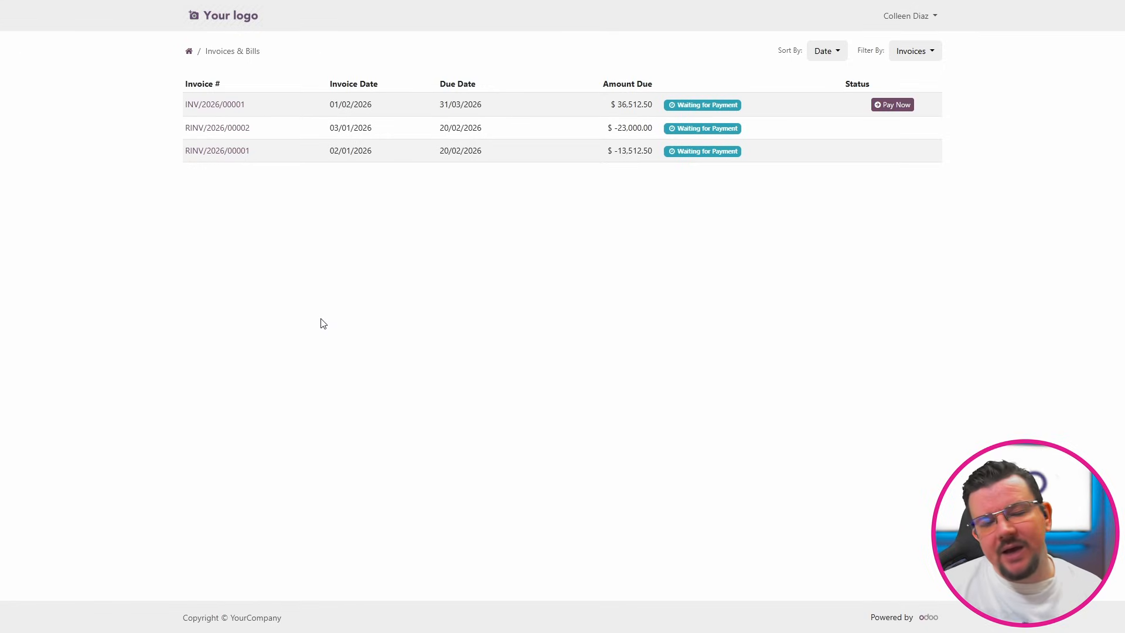
left_click(230, 105)
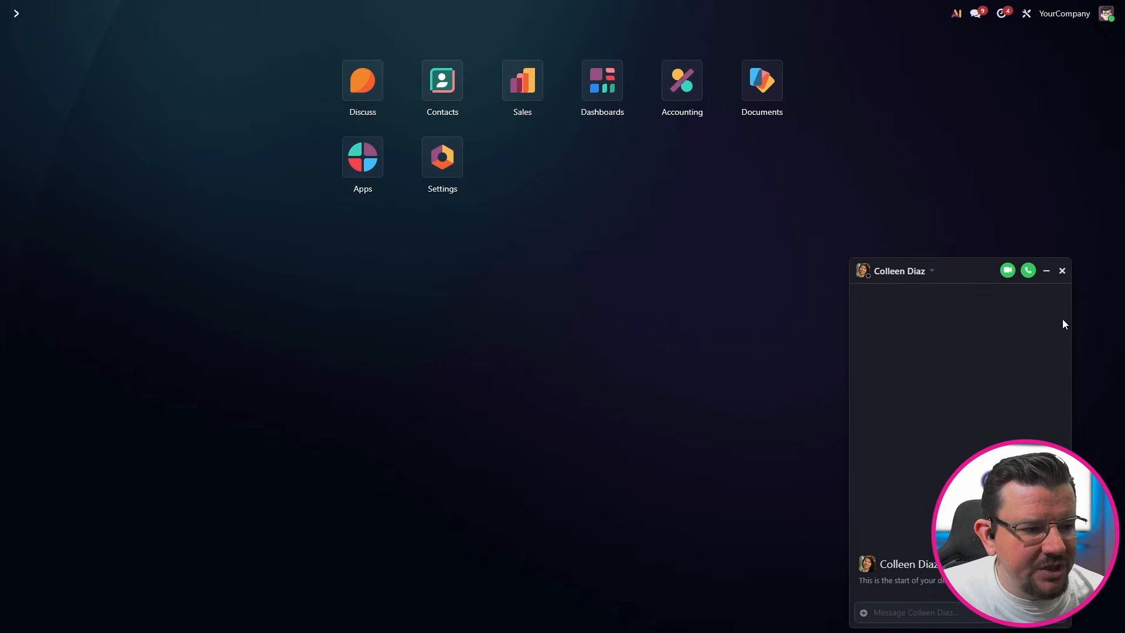
- Close the chat window and create a blank spreadsheet in the My Drive folder of Documents
left_click(1061, 271)
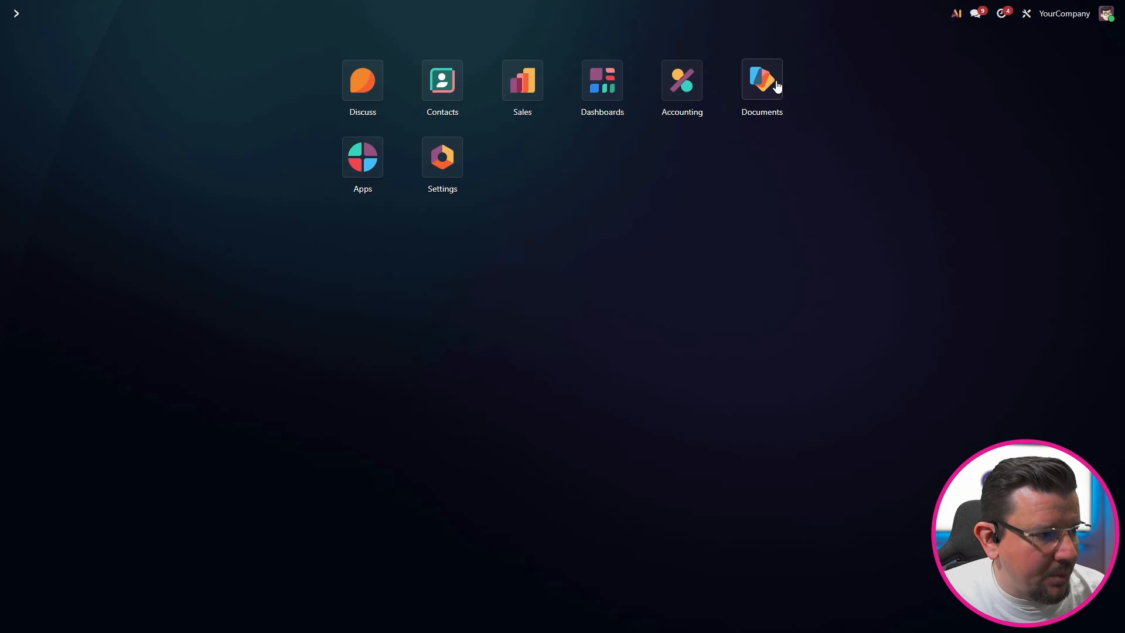
left_click(763, 79)
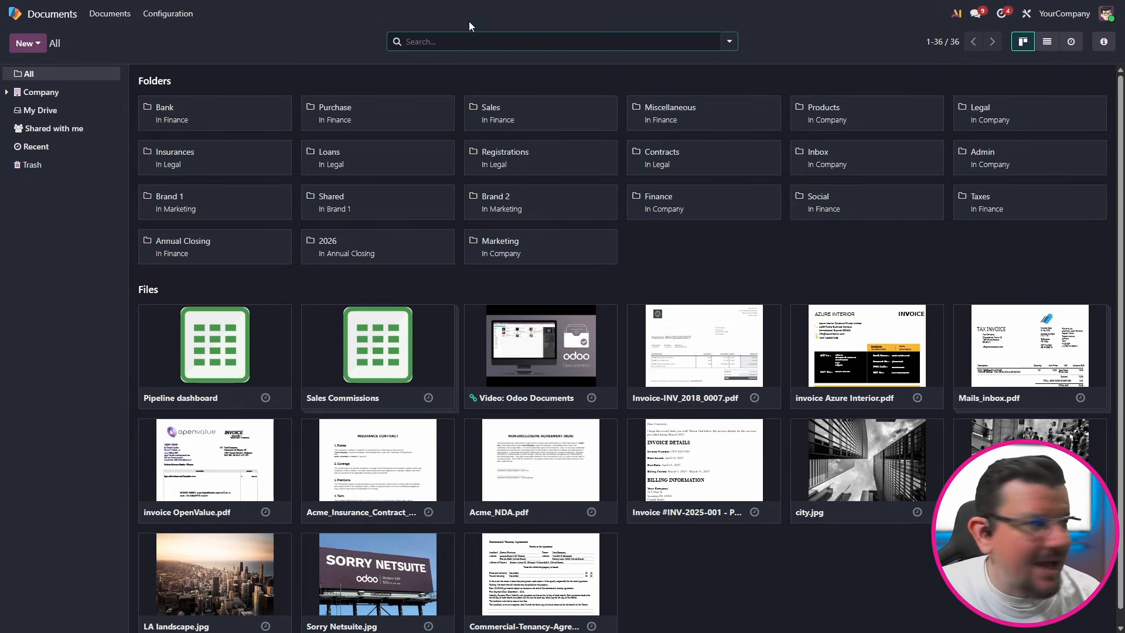
left_click(29, 43)
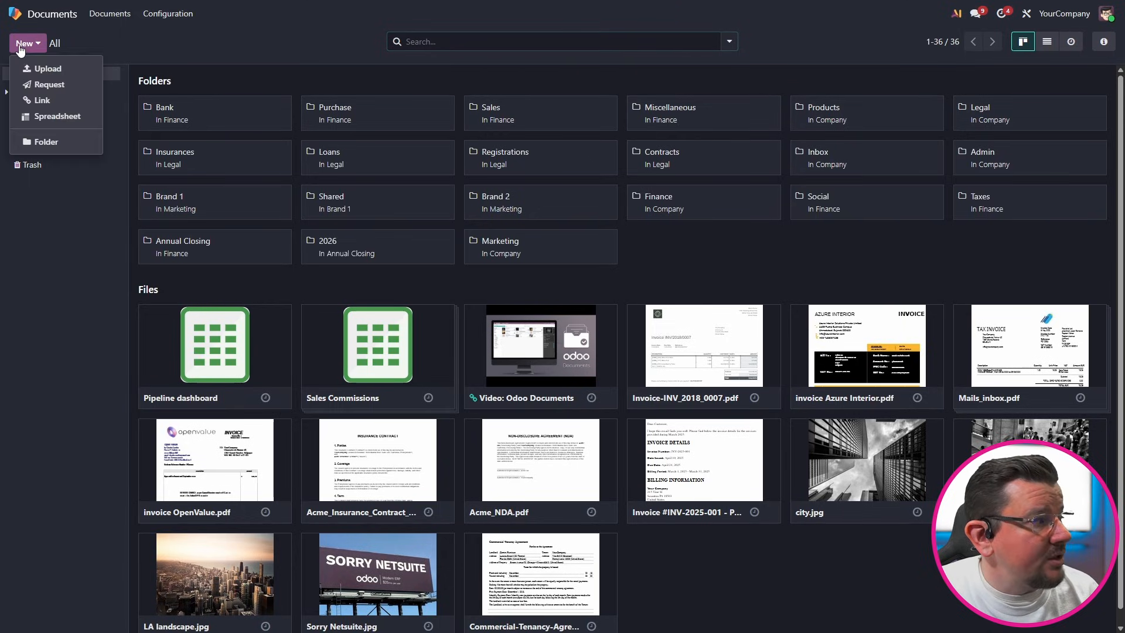
left_click(45, 116)
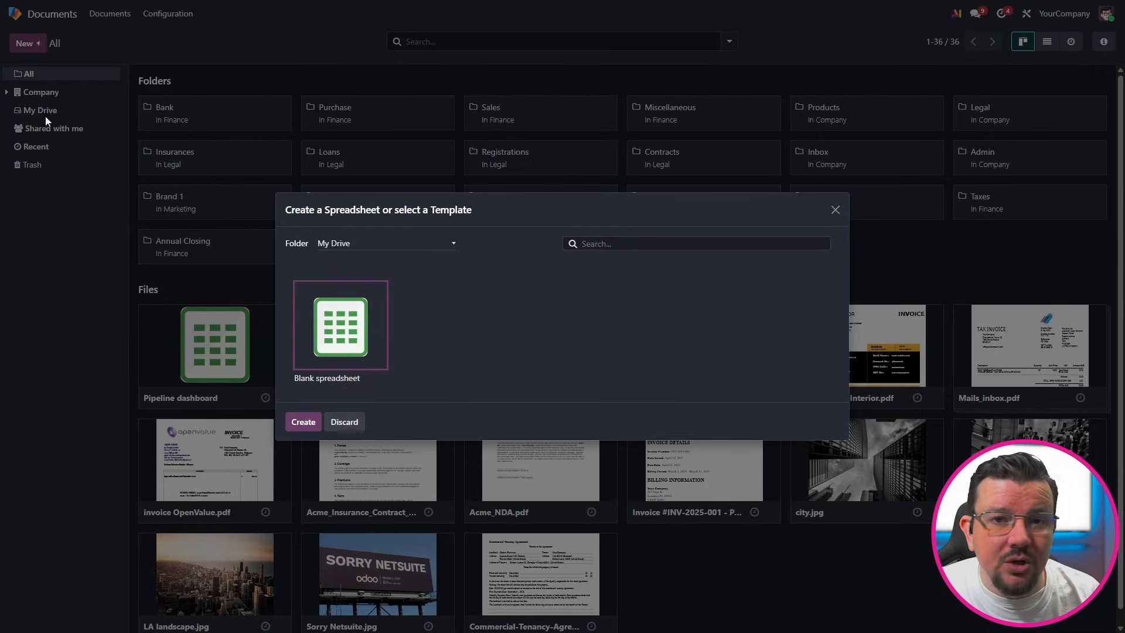
left_click(303, 421)
- Fill cells A1 to A3 with the sample text sdfhjksjdf, skdjfhsdkjfhs and skdjfhskdjfh
type("sdfhjksjdf")
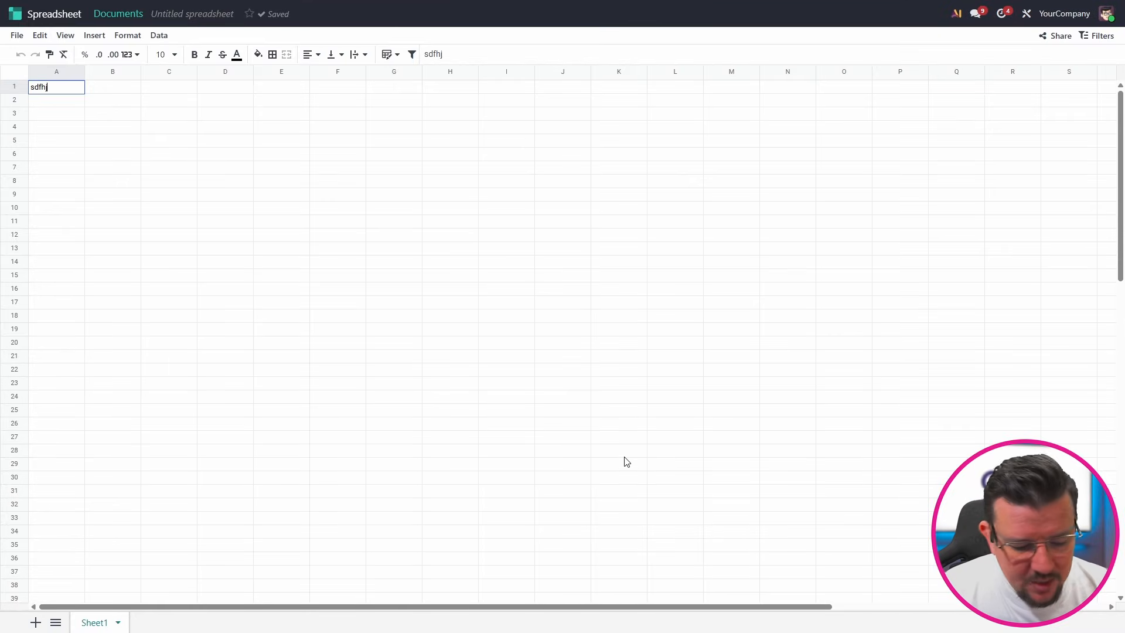
key("Return")
type("skdjfhsdkjfhs")
key("Return")
type("skdjfhskdjfh")
key("Tab")
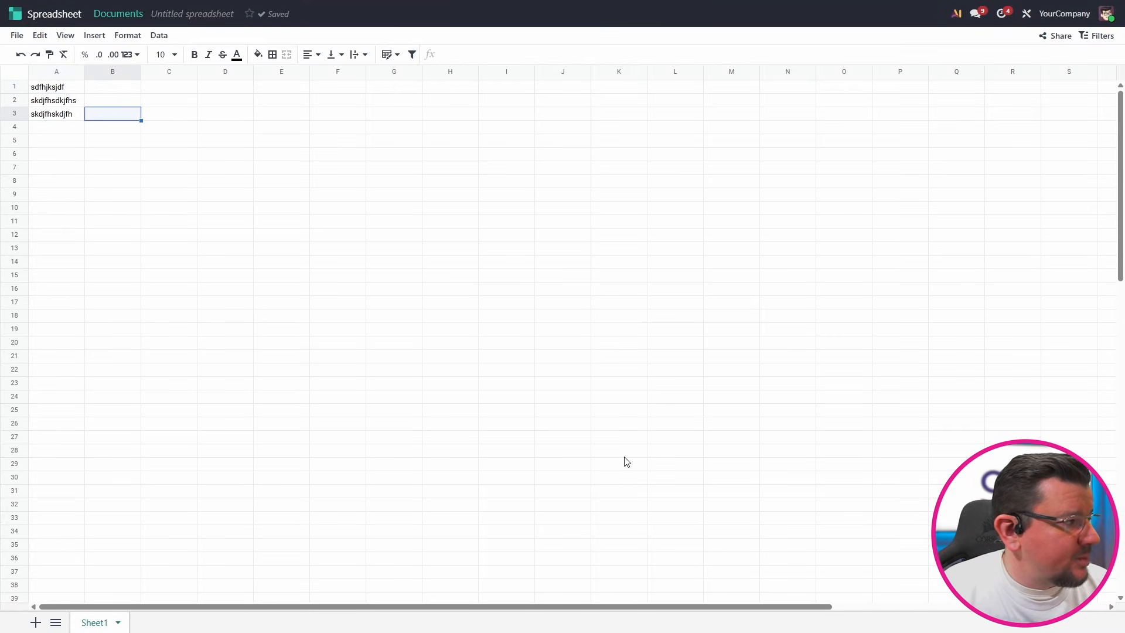
- Fill cells B3, B2 and B1 with the sample text sdfsdfds, sdfs and dfsf
type("sdfsdfds")
key("Up")
type("sdfs")
key("Up")
type("dfsf")
key("Tab")
key("Down")
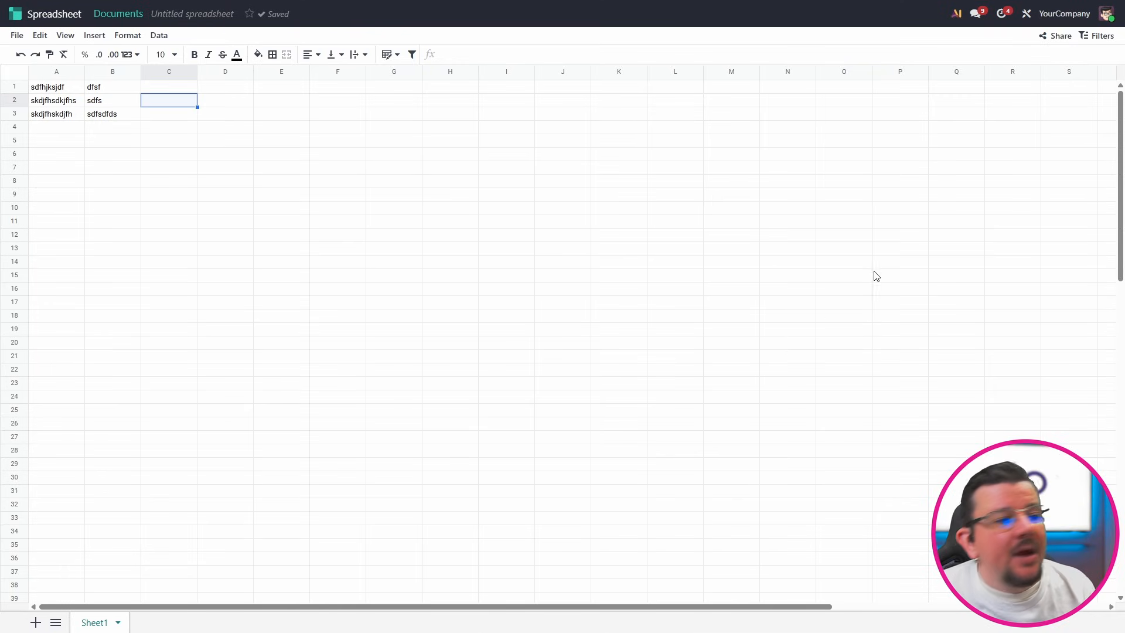
- Start sharing the untitled spreadsheet and add the Azure Interior contact who was given portal access
left_click(1055, 35)
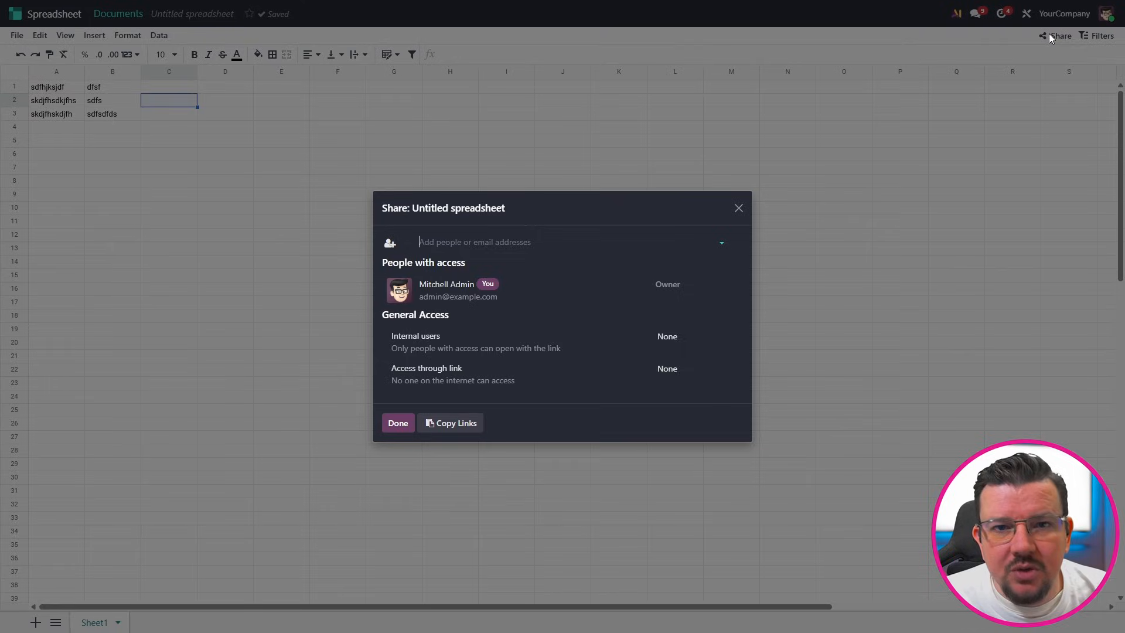
left_click(460, 243)
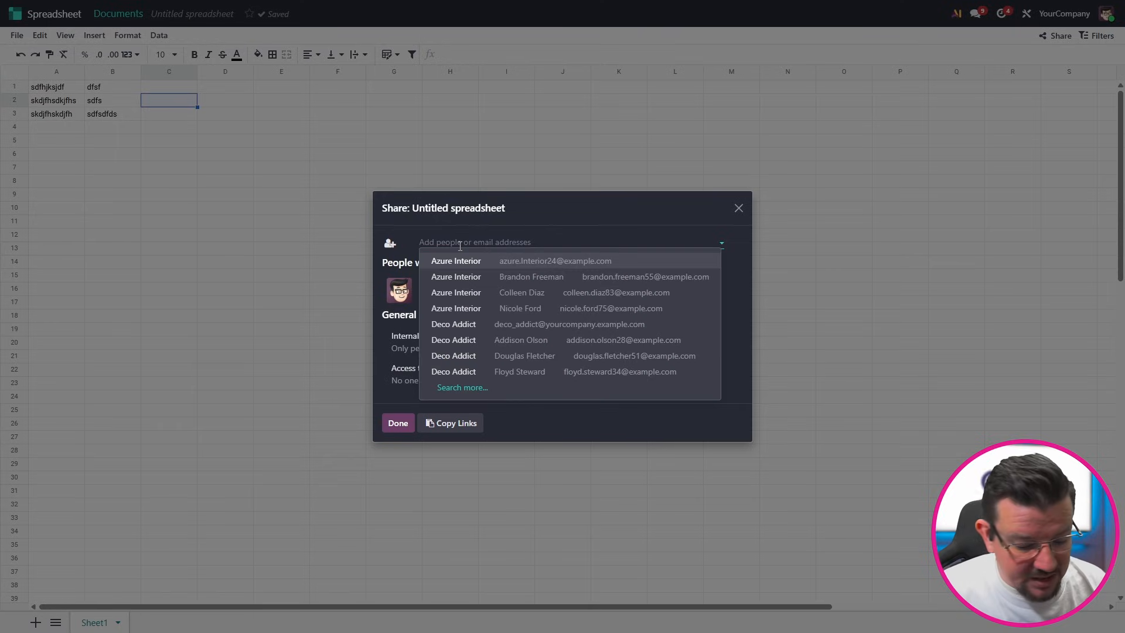
type("coll")
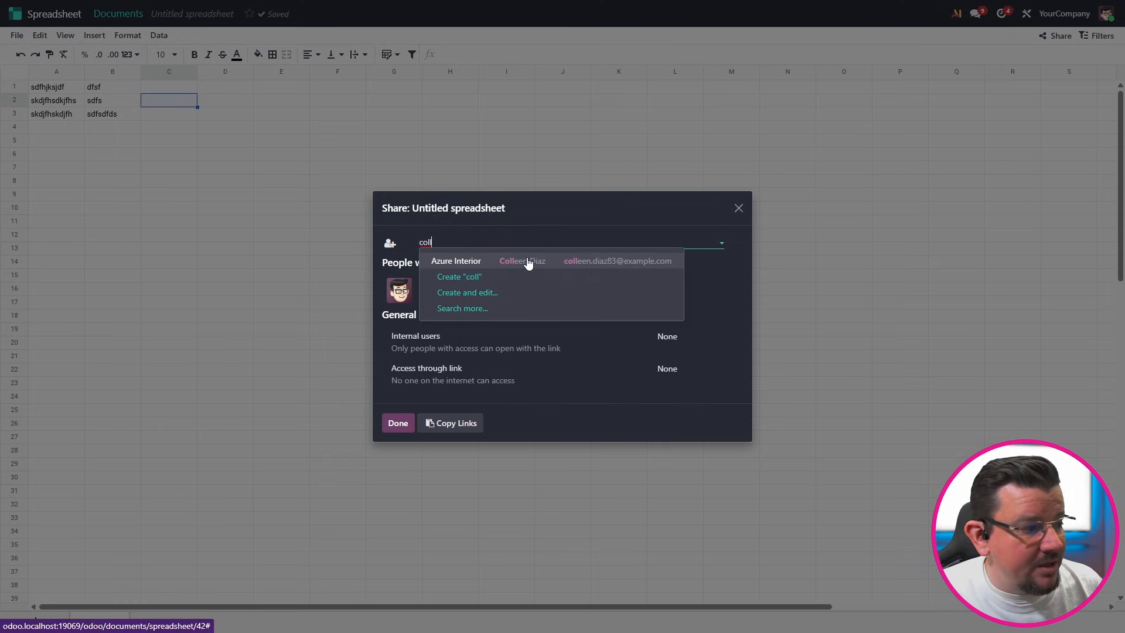
left_click(528, 262)
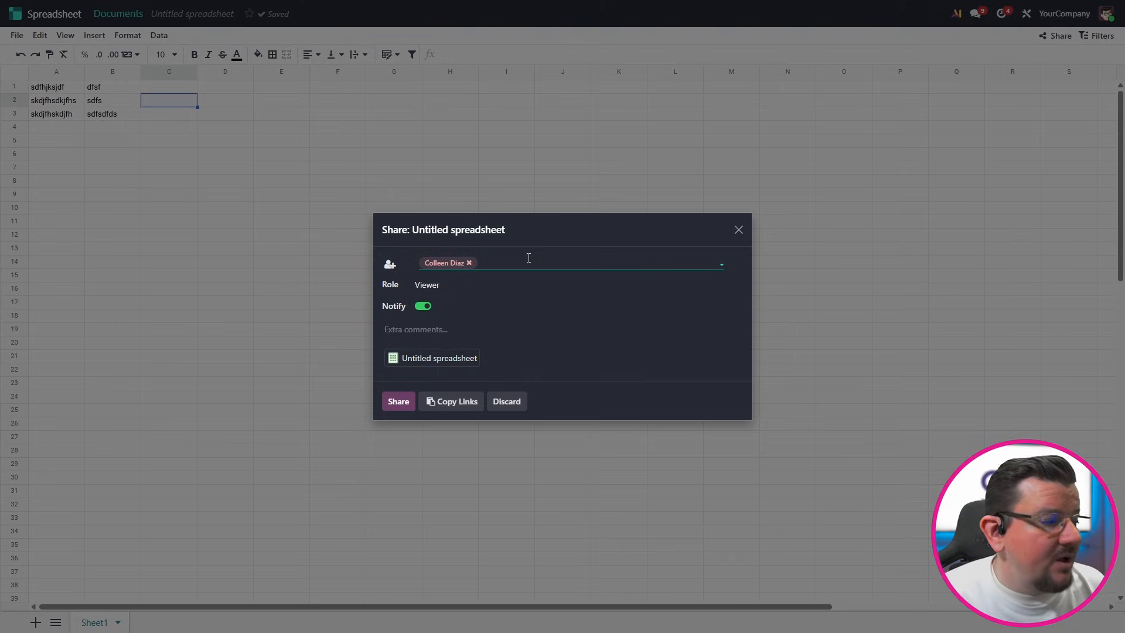
- Try the Editor role for the invited contact and set it back to Viewer
left_click(458, 284)
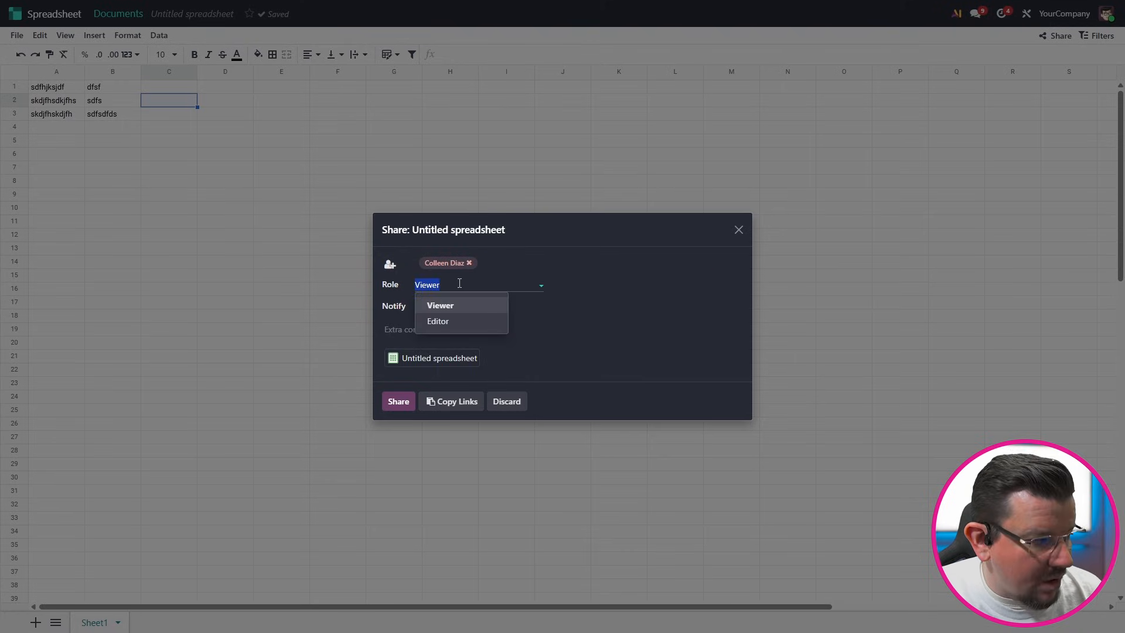
left_click(459, 322)
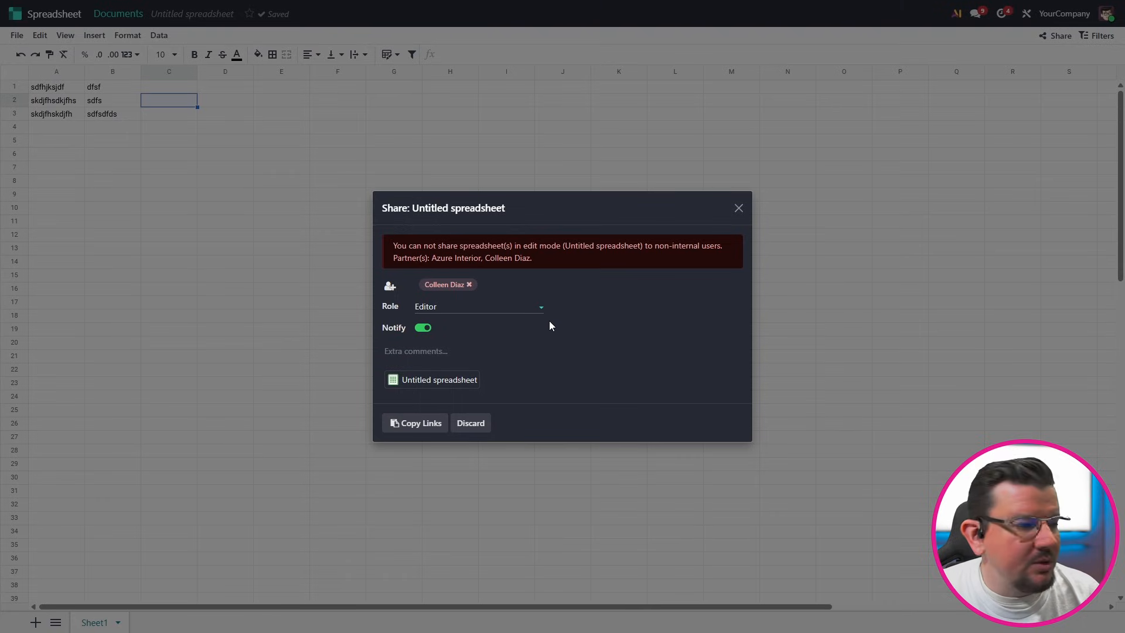
left_click(441, 307)
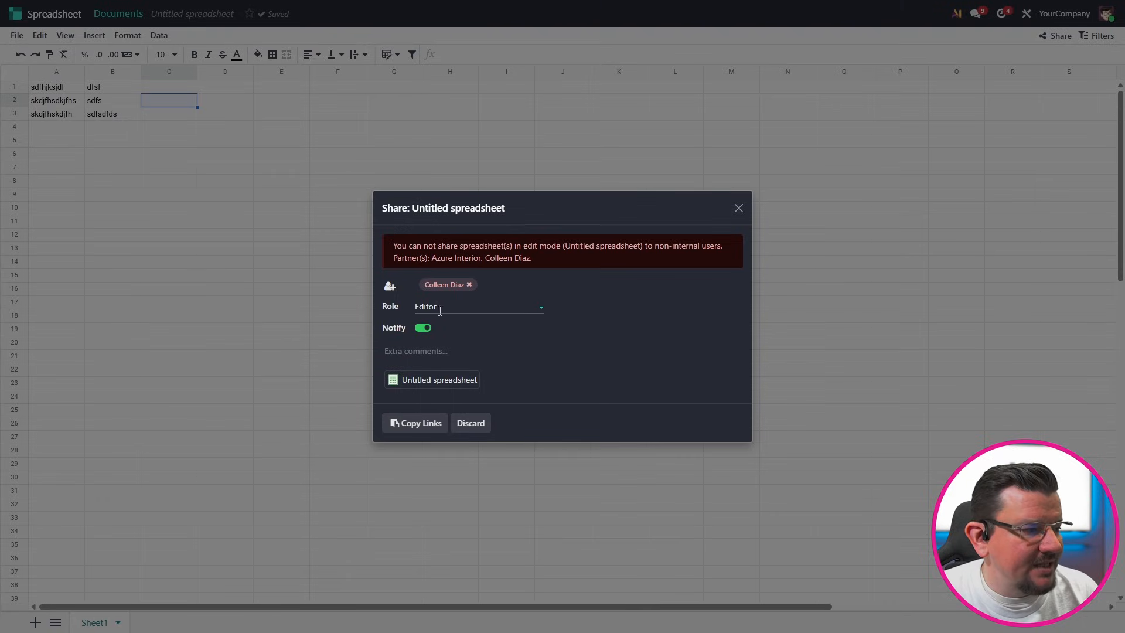
left_click(464, 330)
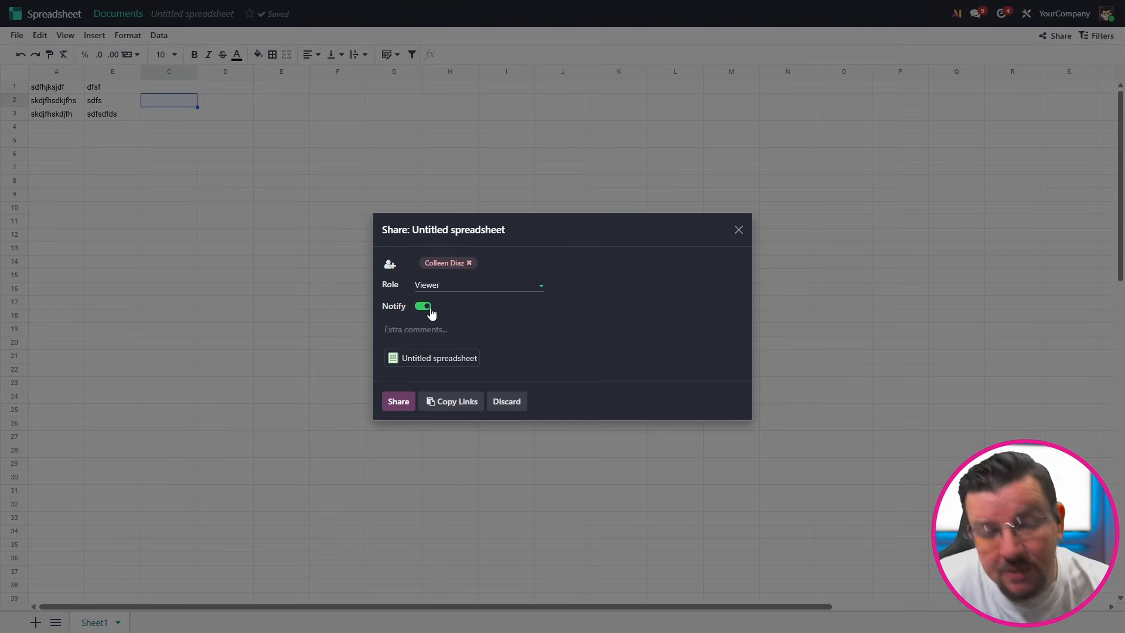
- Add the comment "This is a nice spreadsheet" and share the spreadsheet with the contact
left_click(428, 328)
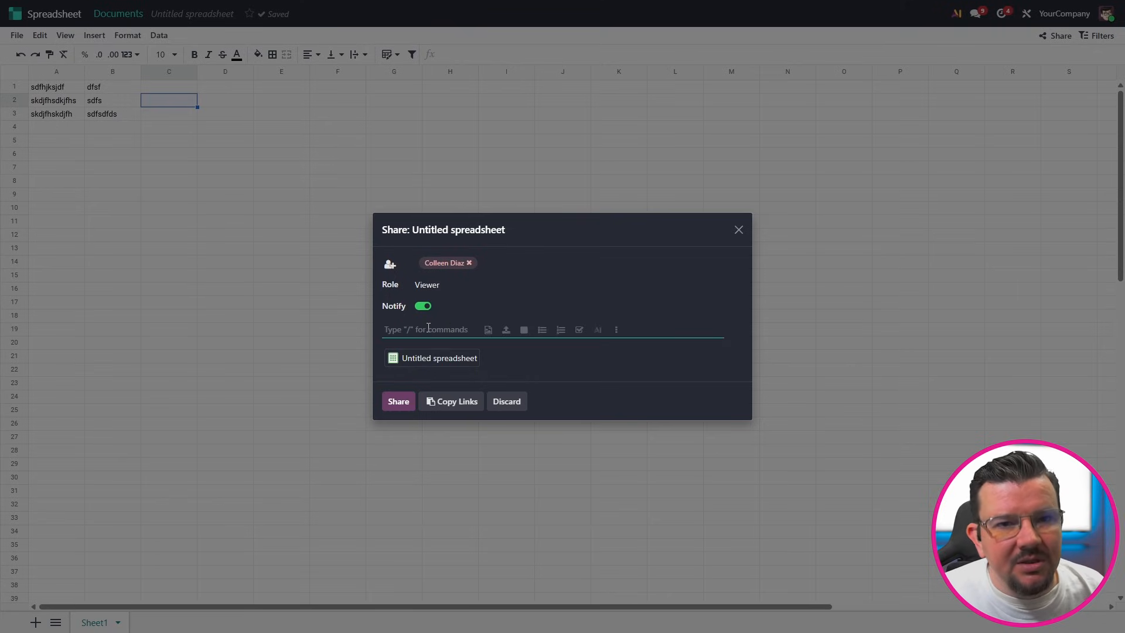
type("This is ")
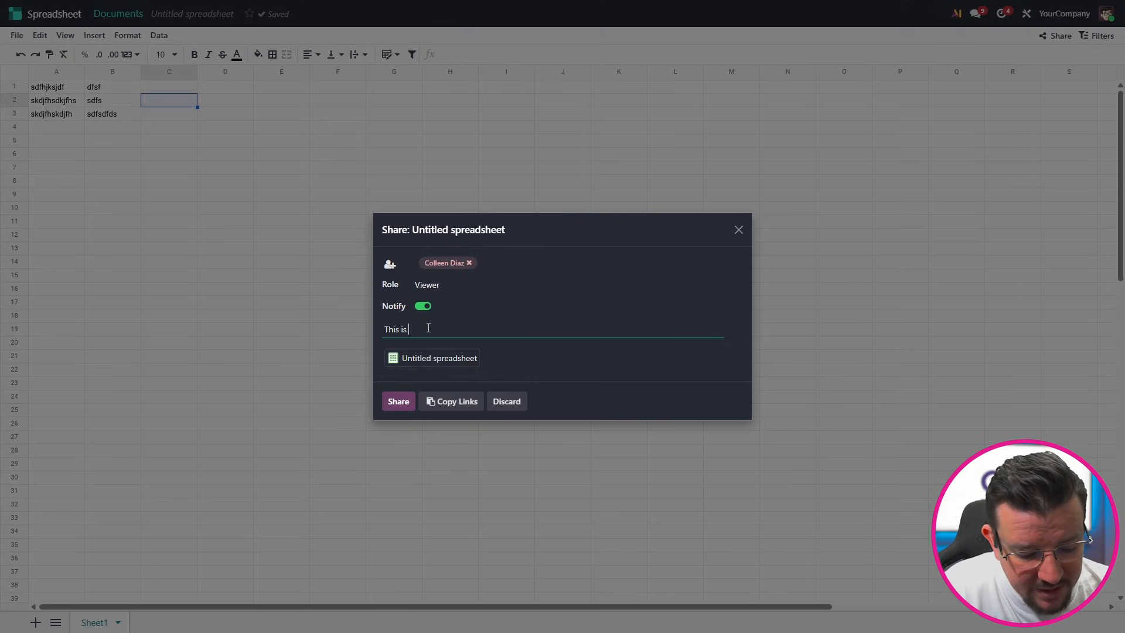
type("a nice spreadsheet")
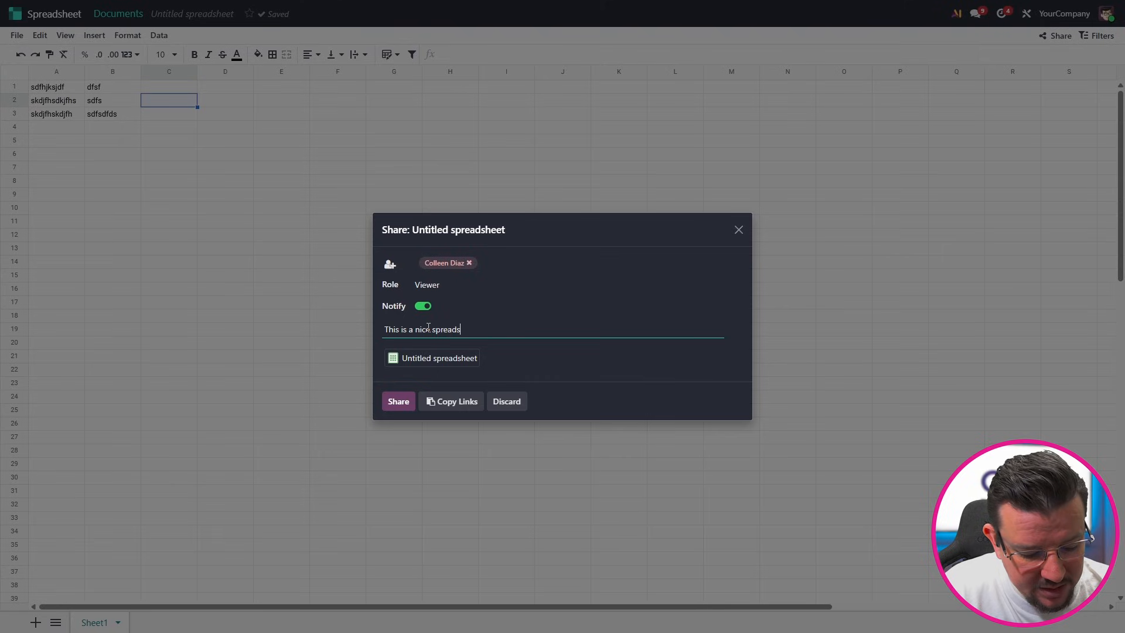
left_click(391, 406)
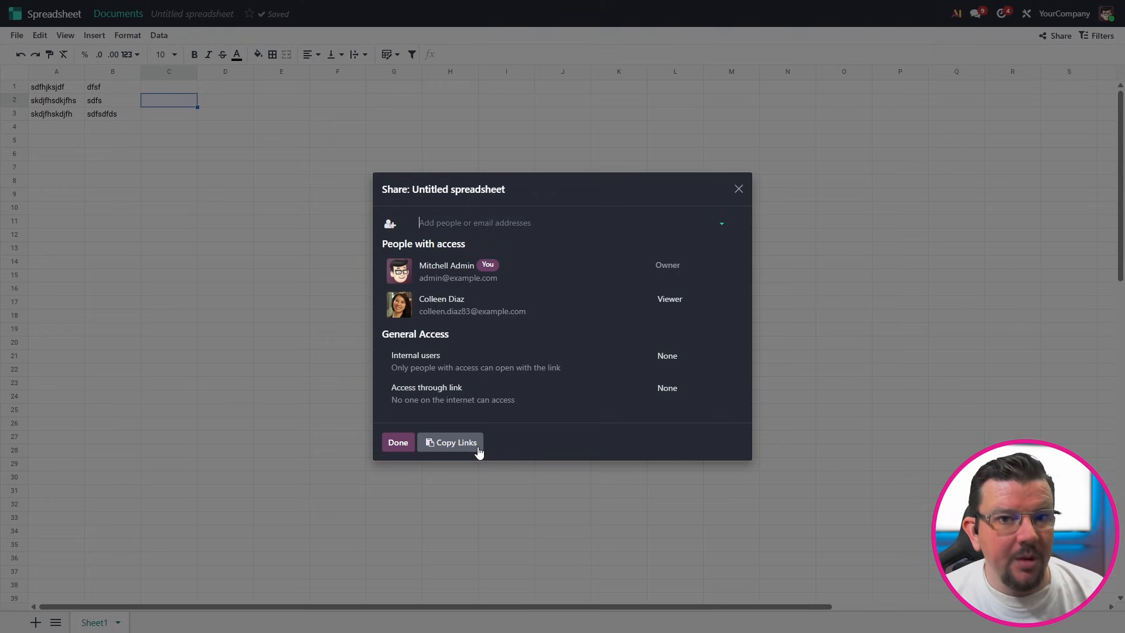
mouse_move(472, 311)
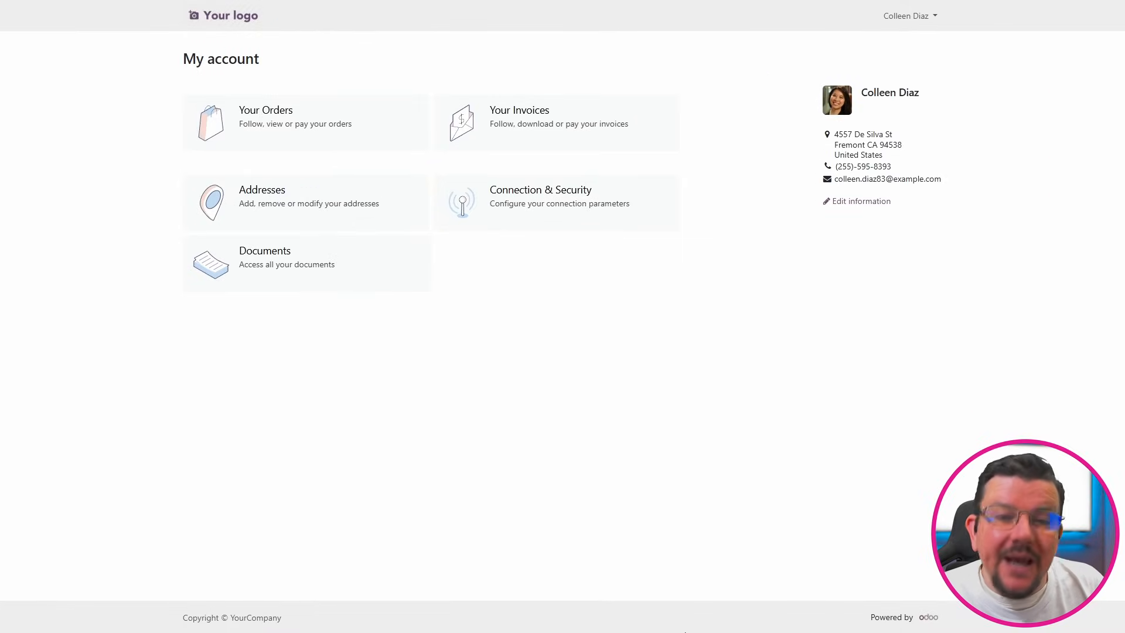
- Open the shared untitled spreadsheet from the contact's portal documents and examine its cells and access mode
left_click(281, 263)
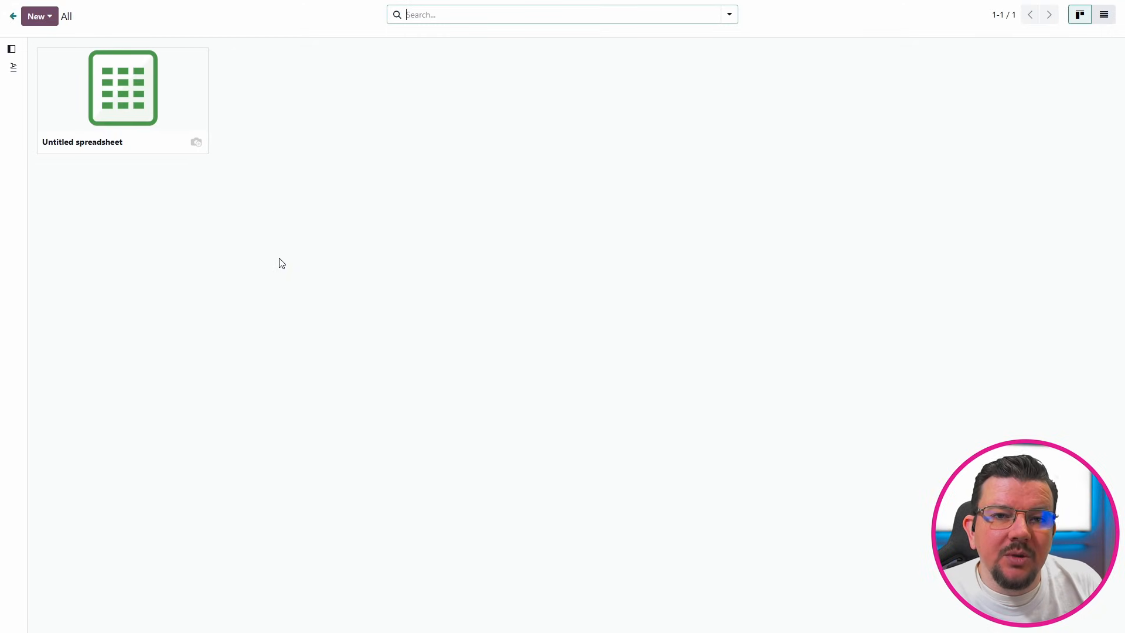
left_click(91, 79)
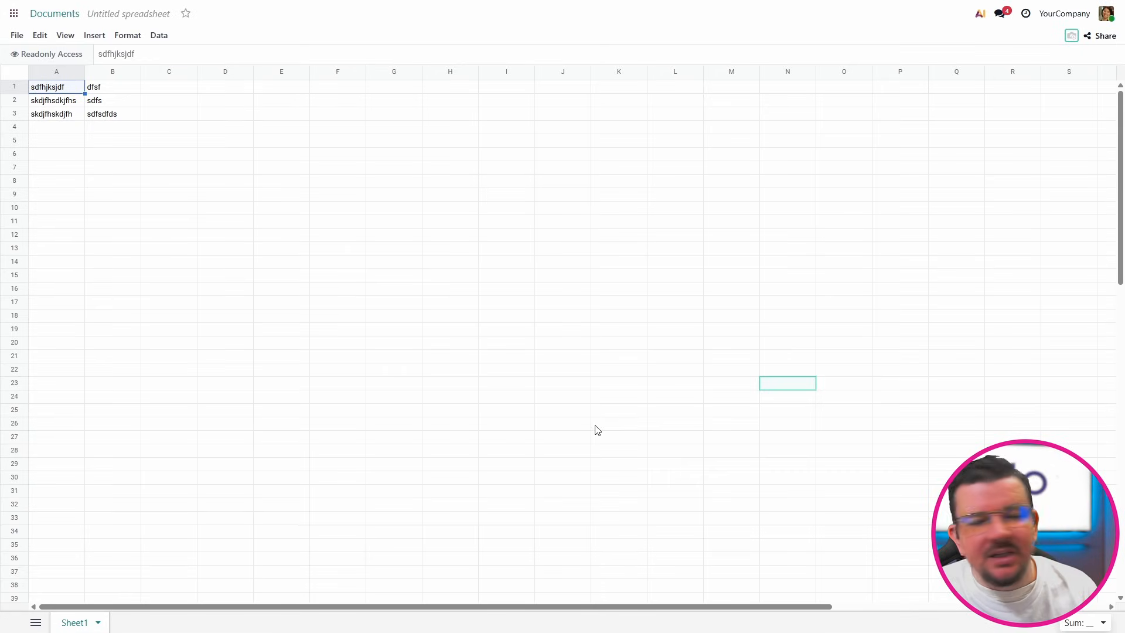
left_click(496, 198)
left_click(604, 227)
left_click(497, 368)
left_click(390, 263)
left_click(256, 183)
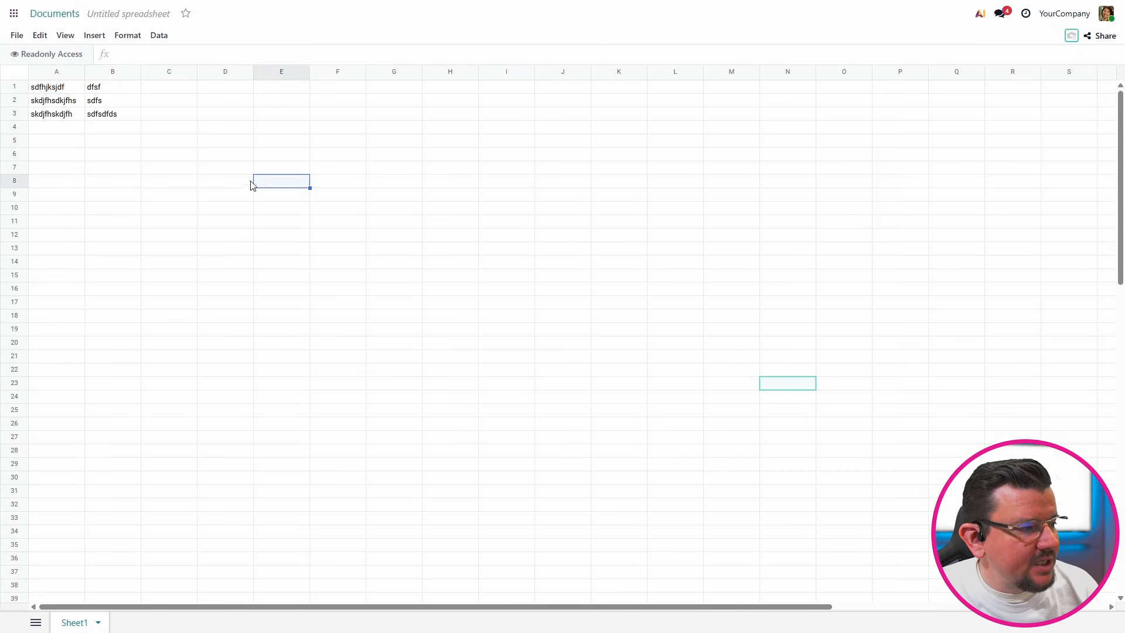
left_click(53, 114)
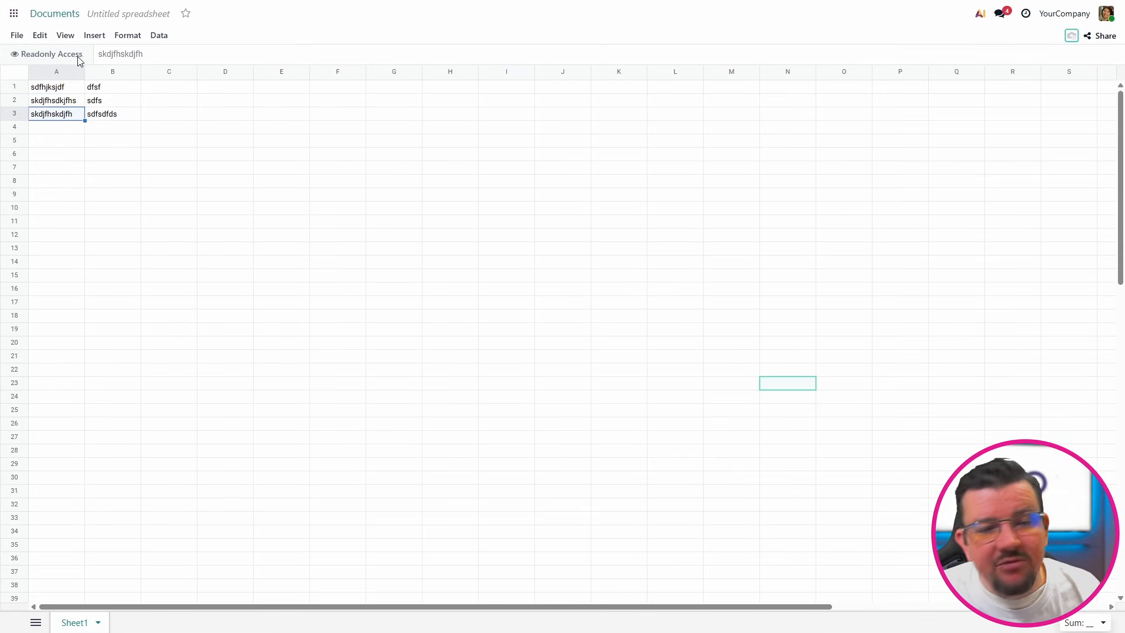